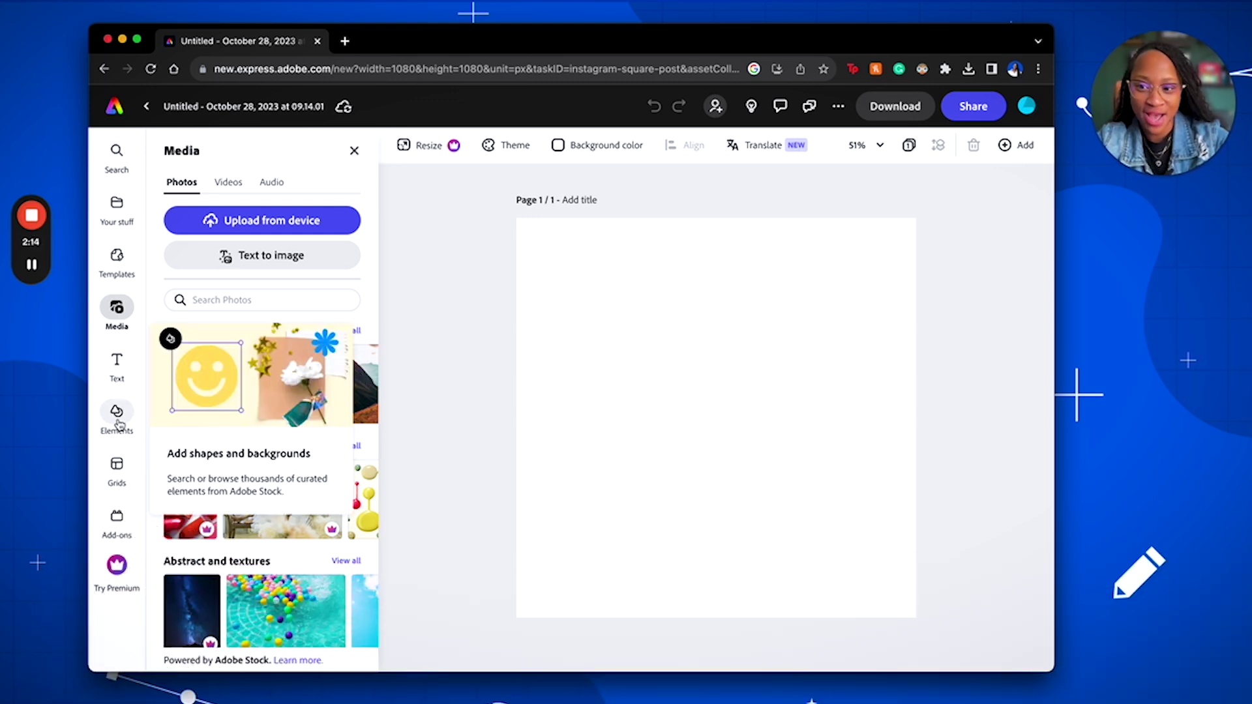
# Step: Open the Shapes collection of the design elements library
pyautogui.click(118, 420)
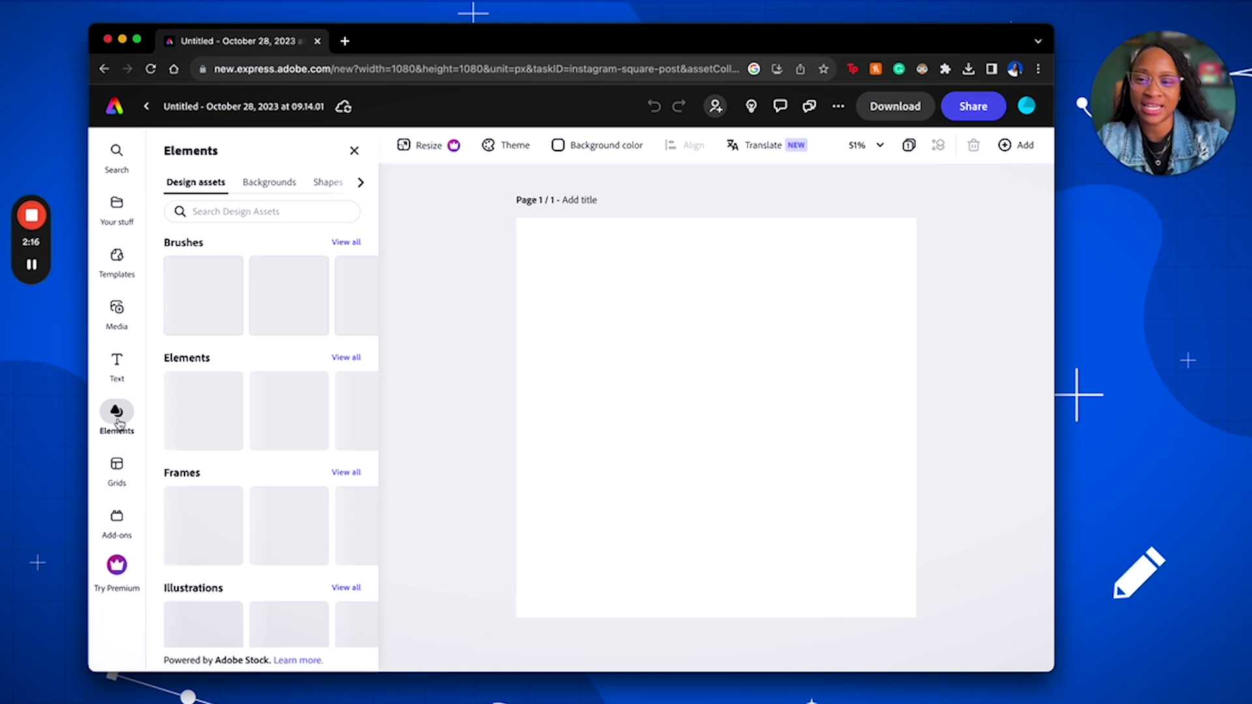
pyautogui.click(273, 191)
pyautogui.click(324, 186)
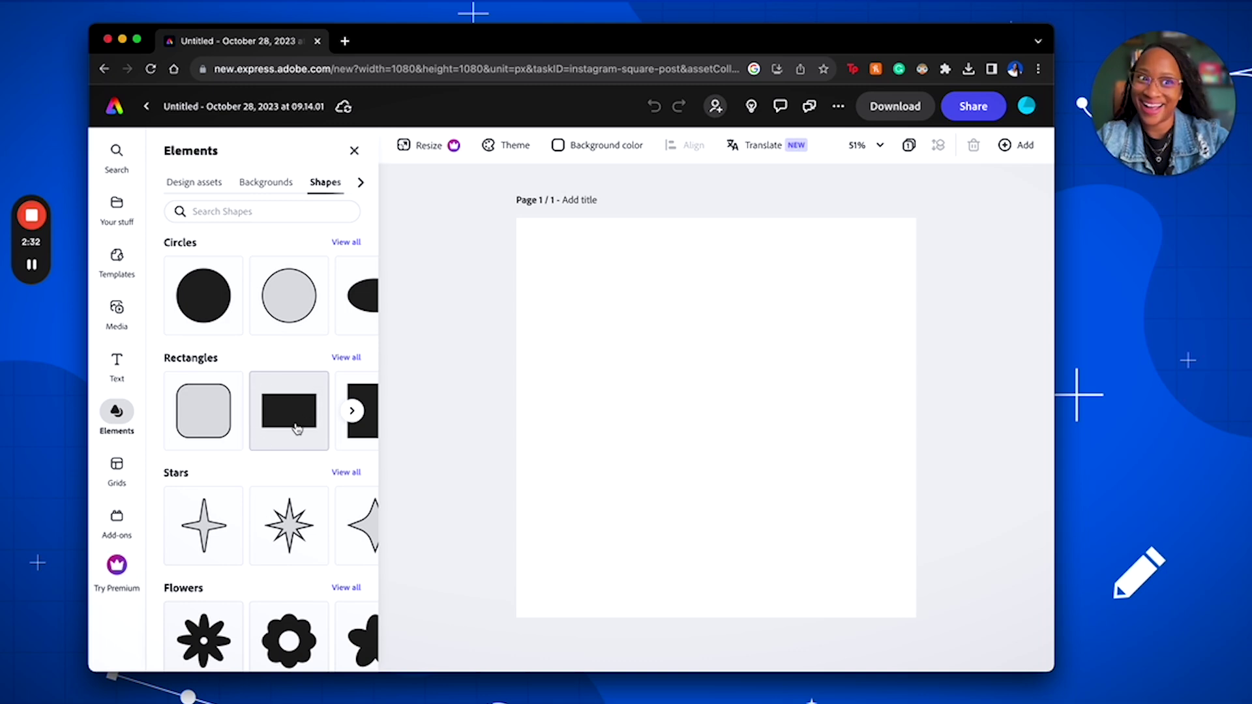
pyautogui.moveTo(364, 441)
pyautogui.click(352, 411)
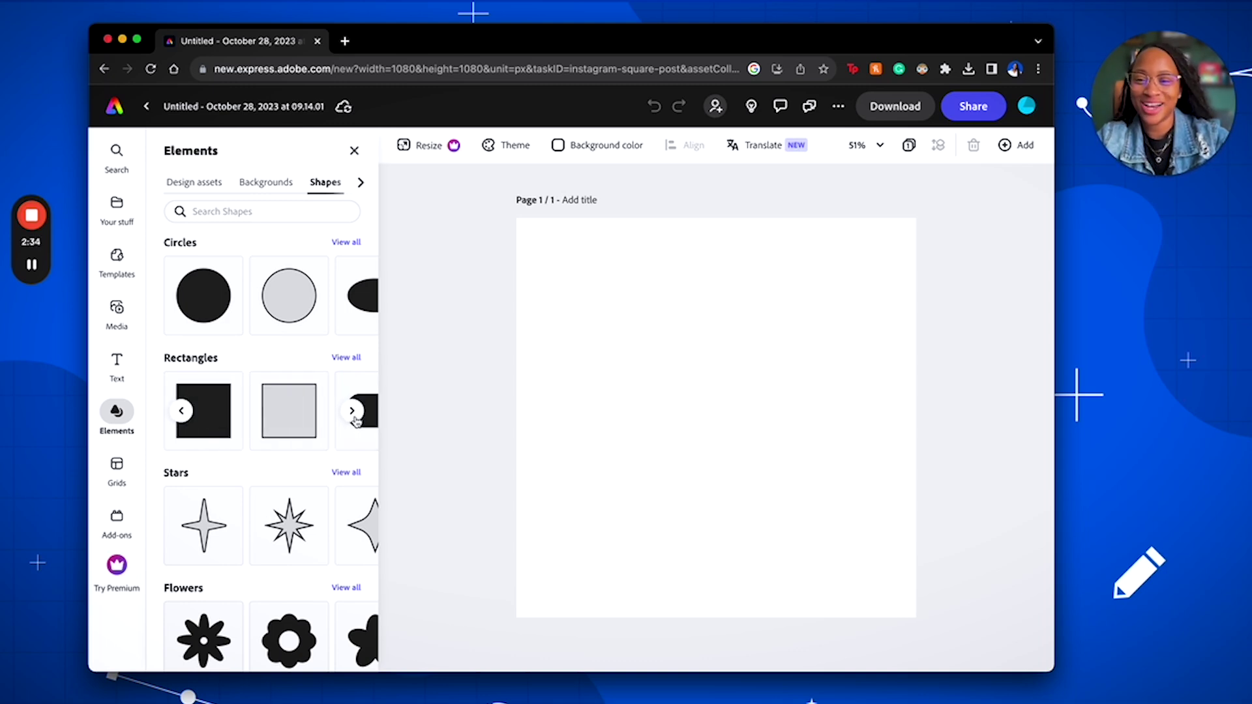
pyautogui.click(203, 411)
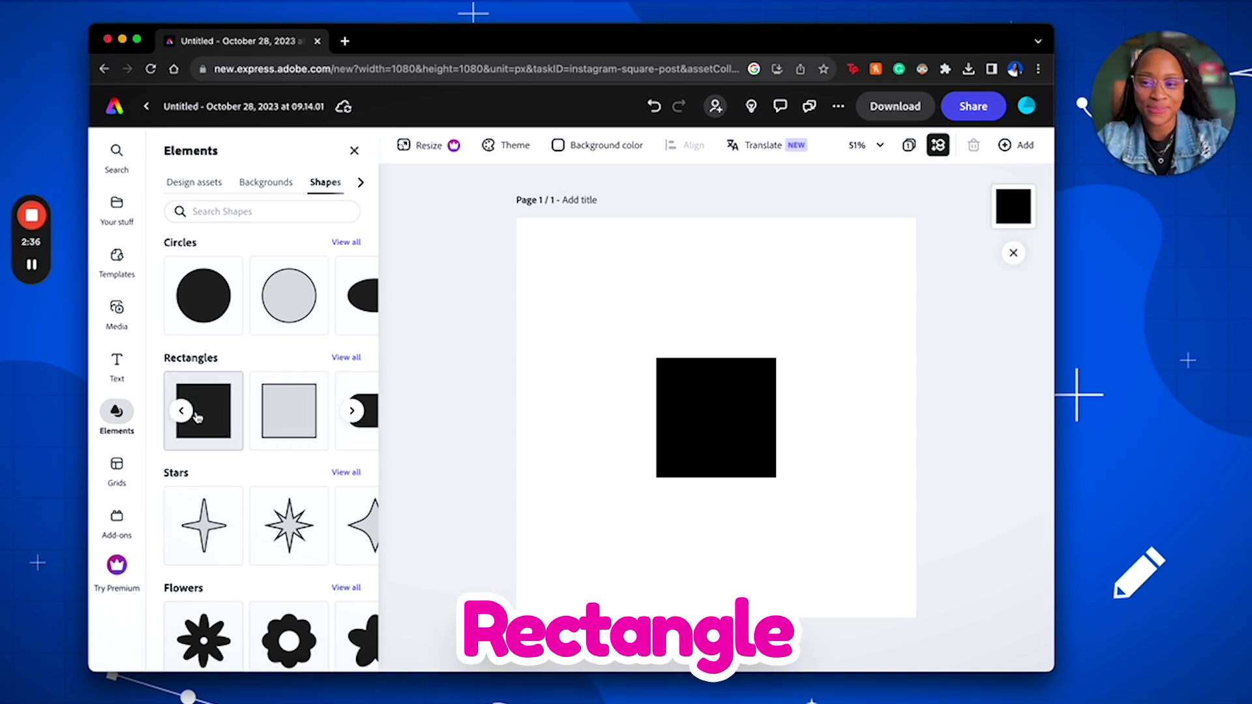
pyautogui.click(734, 411)
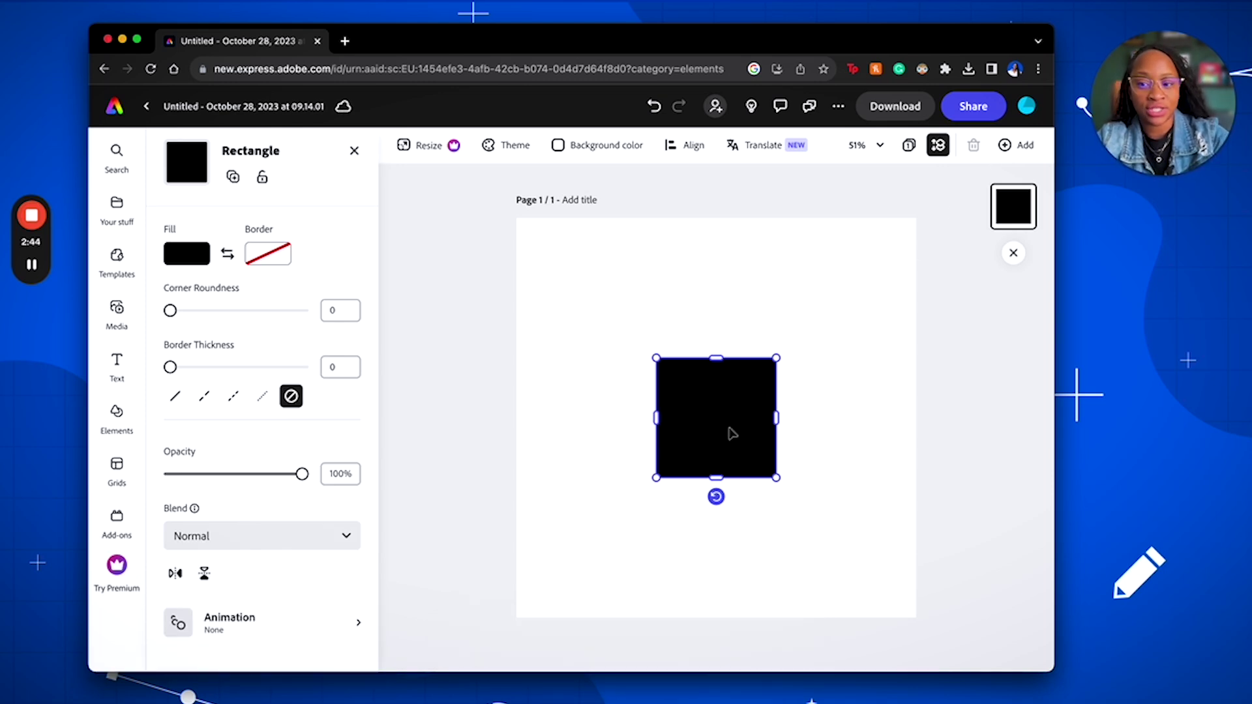
pyautogui.press('Delete')
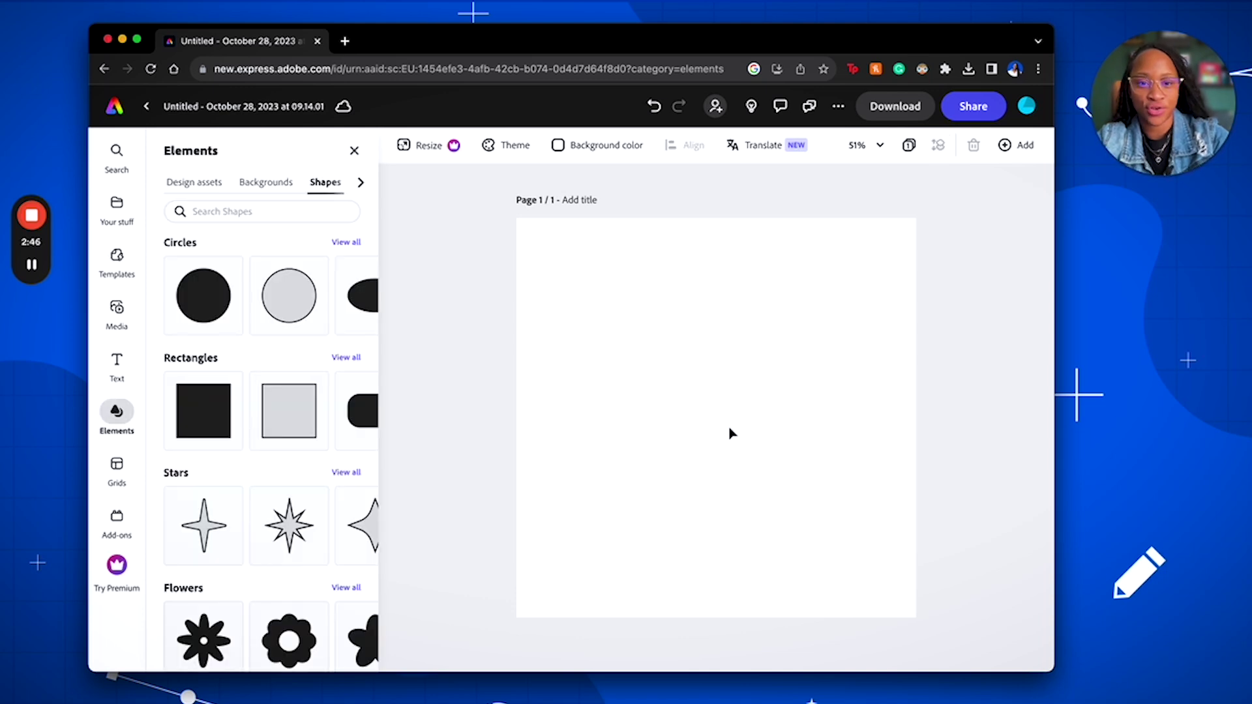
# Step: Add the solid black horizontal rectangle to the page and rotate it 90 degrees so it stands upright
pyautogui.click(184, 416)
pyautogui.click(284, 427)
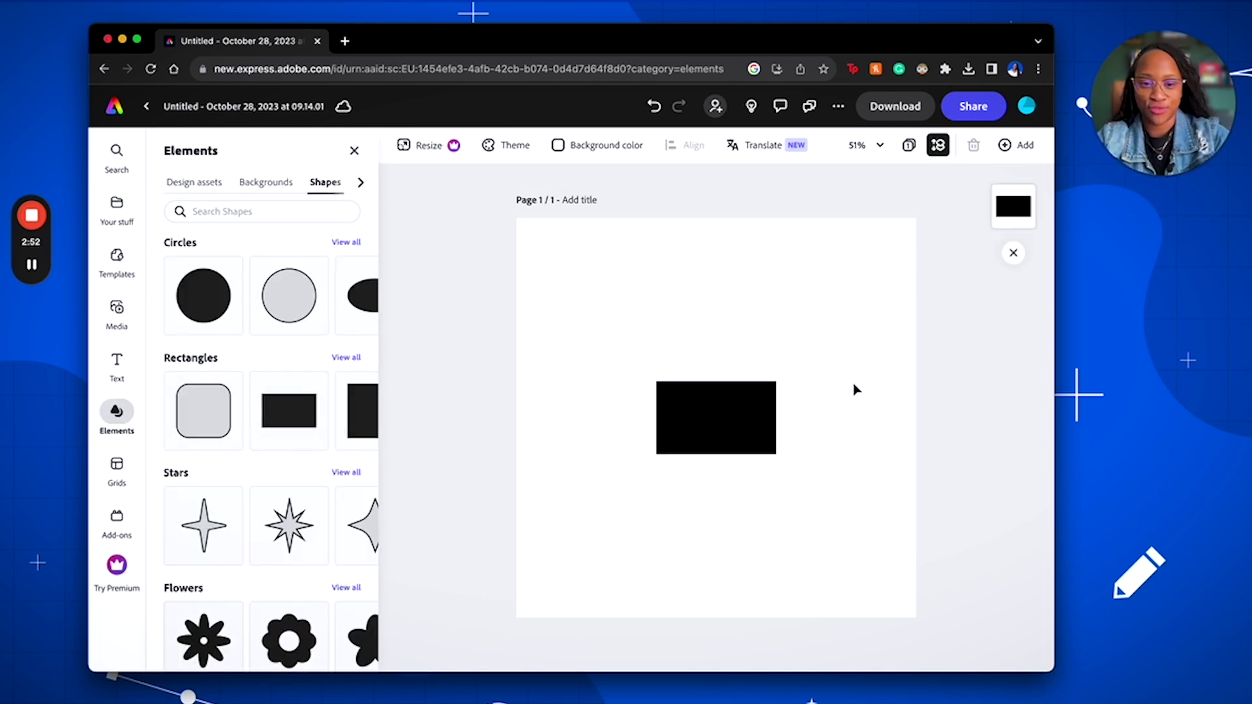
pyautogui.click(755, 419)
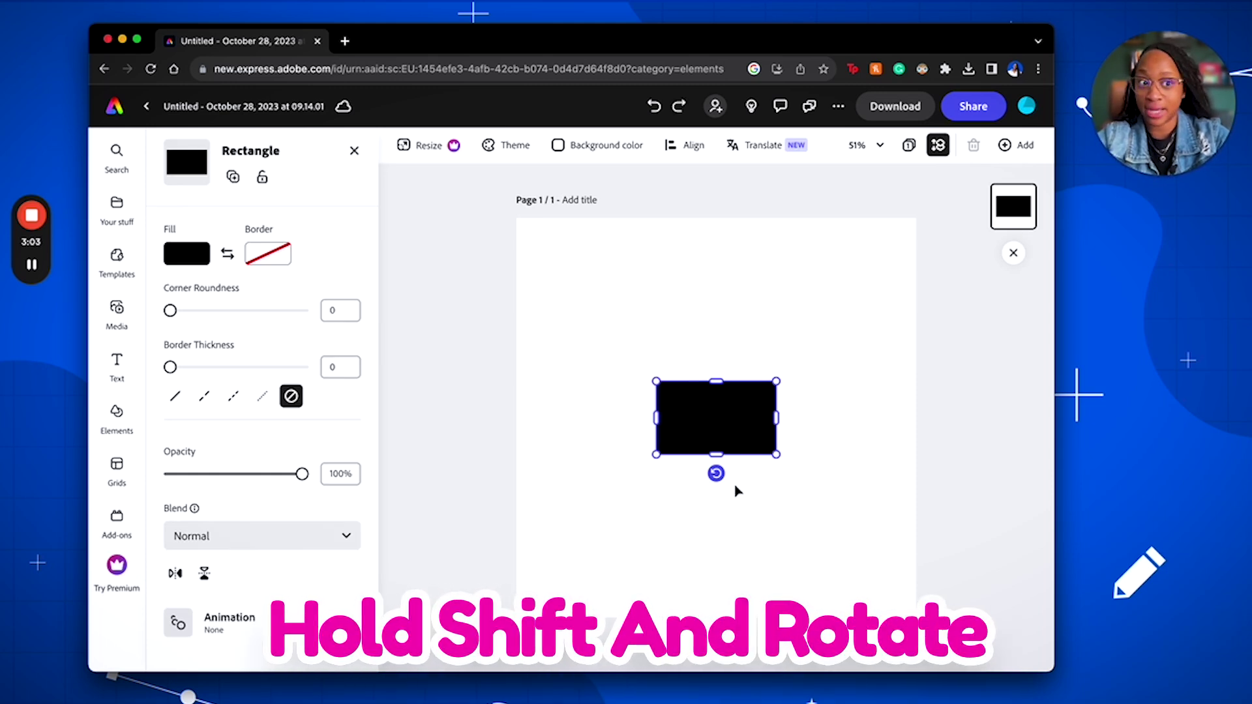
pyautogui.moveTo(716, 474); pyautogui.dragTo(804, 426)
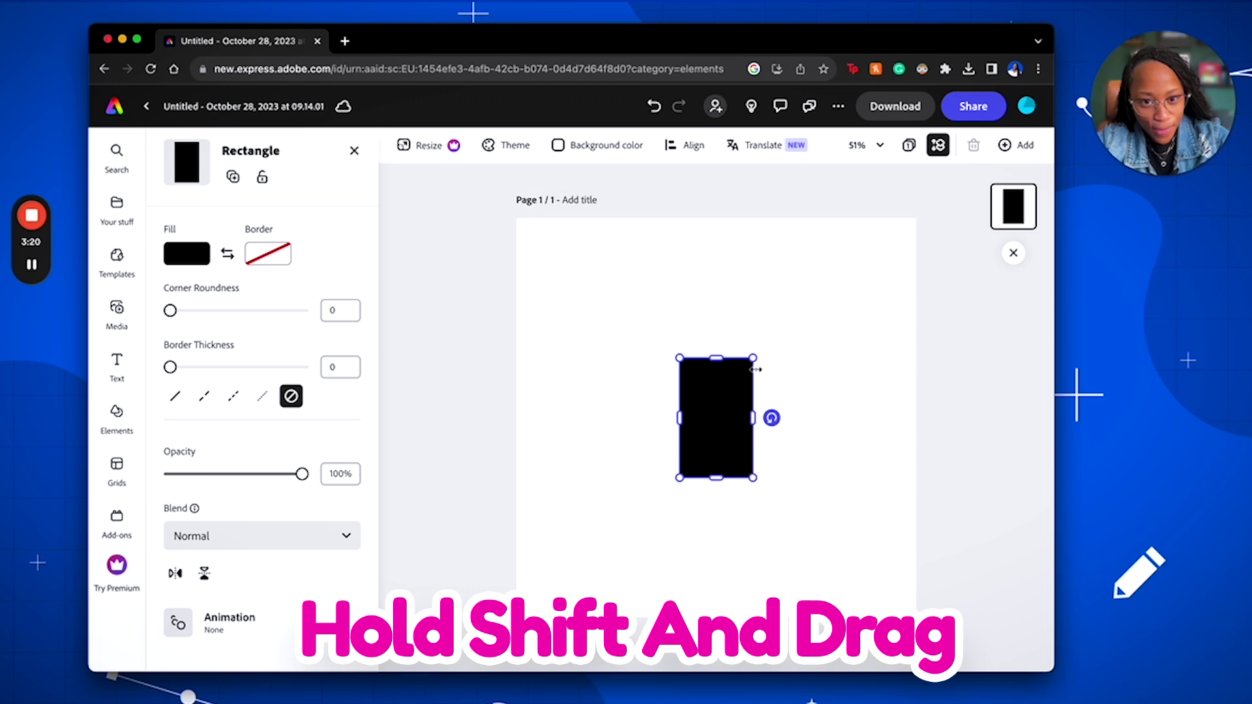
# Step: Enlarge the upright rectangle proportionally and centre it on the page both vertically and horizontally
pyautogui.moveTo(754, 359); pyautogui.dragTo(801, 280)
pyautogui.moveTo(776, 358); pyautogui.dragTo(748, 391)
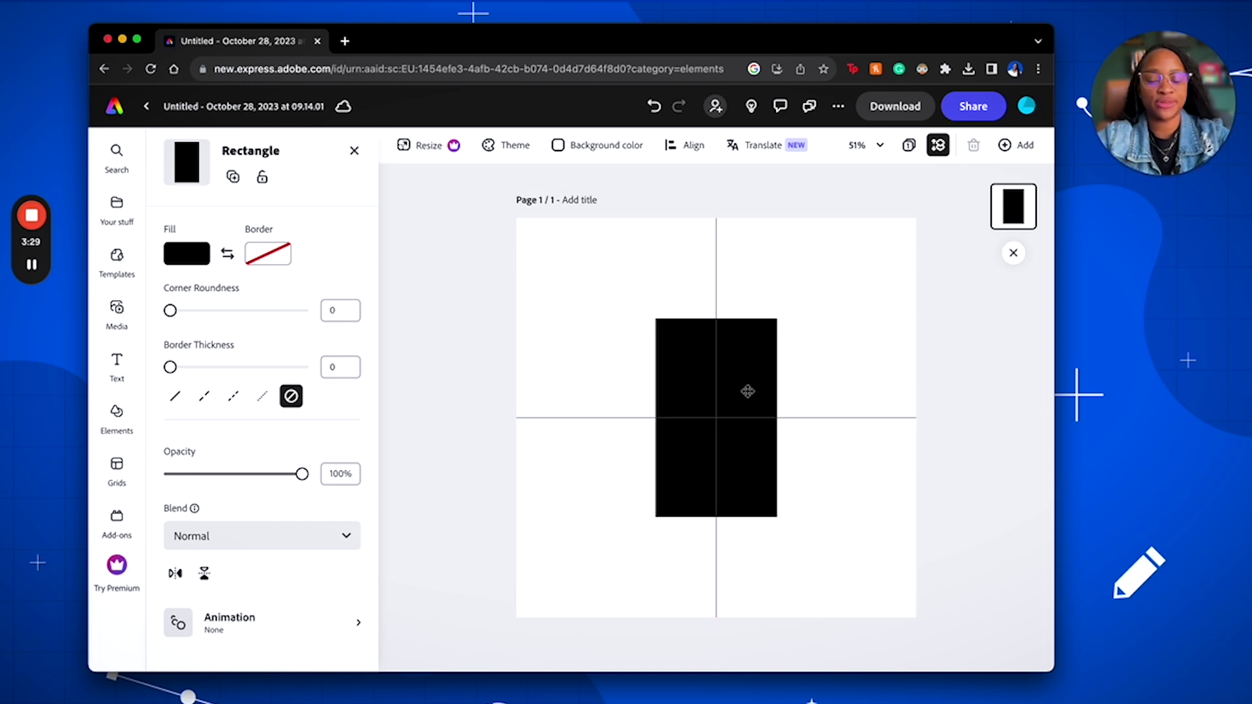
pyautogui.moveTo(748, 391); pyautogui.dragTo(748, 386)
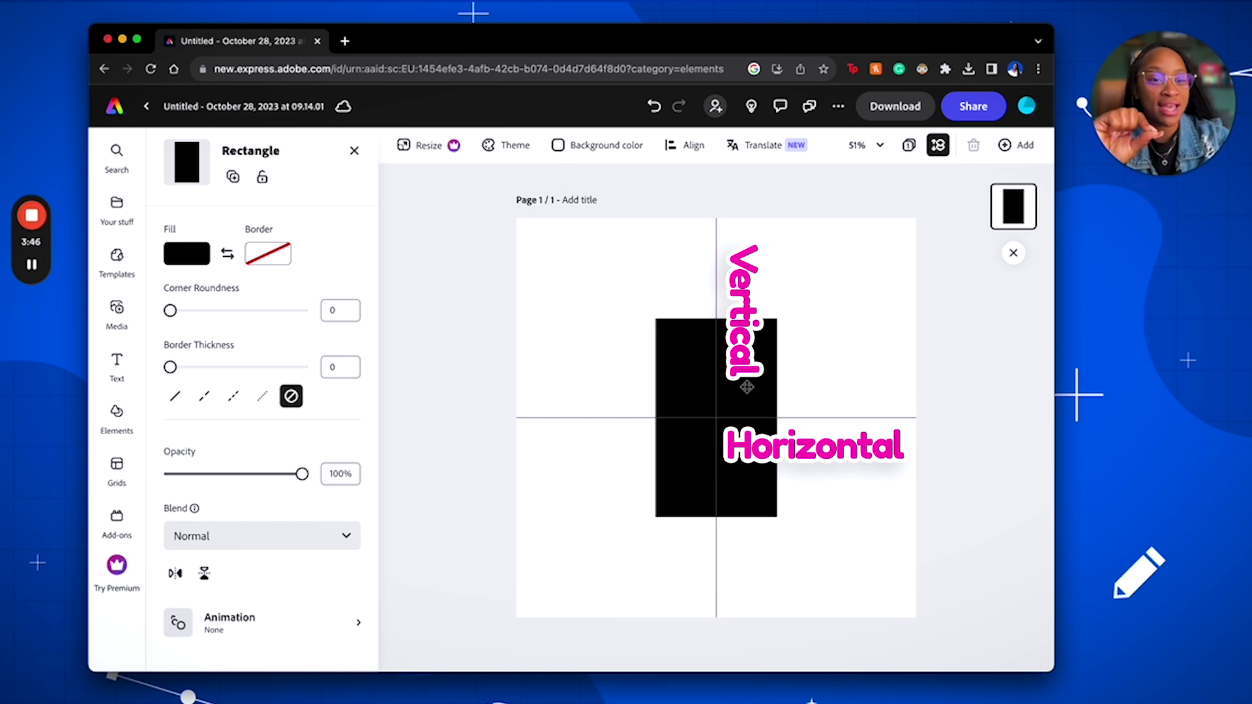
pyautogui.moveTo(746, 387); pyautogui.dragTo(744, 387)
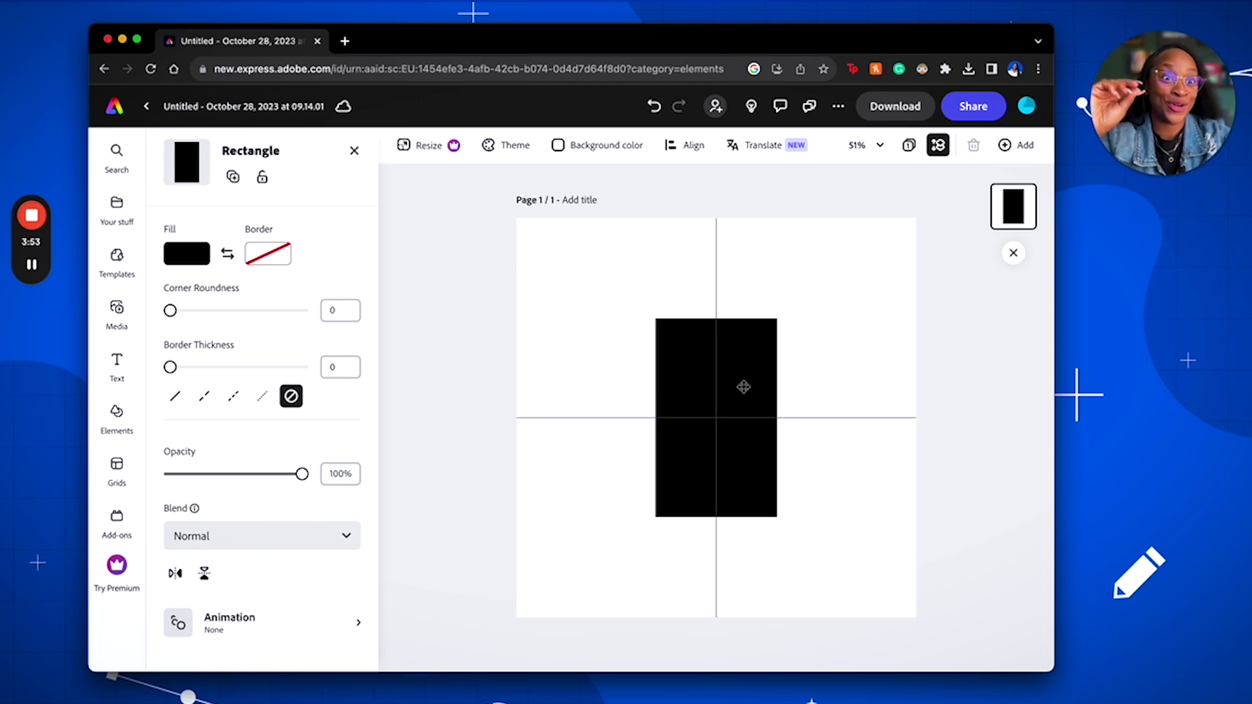
pyautogui.moveTo(743, 387); pyautogui.dragTo(744, 388)
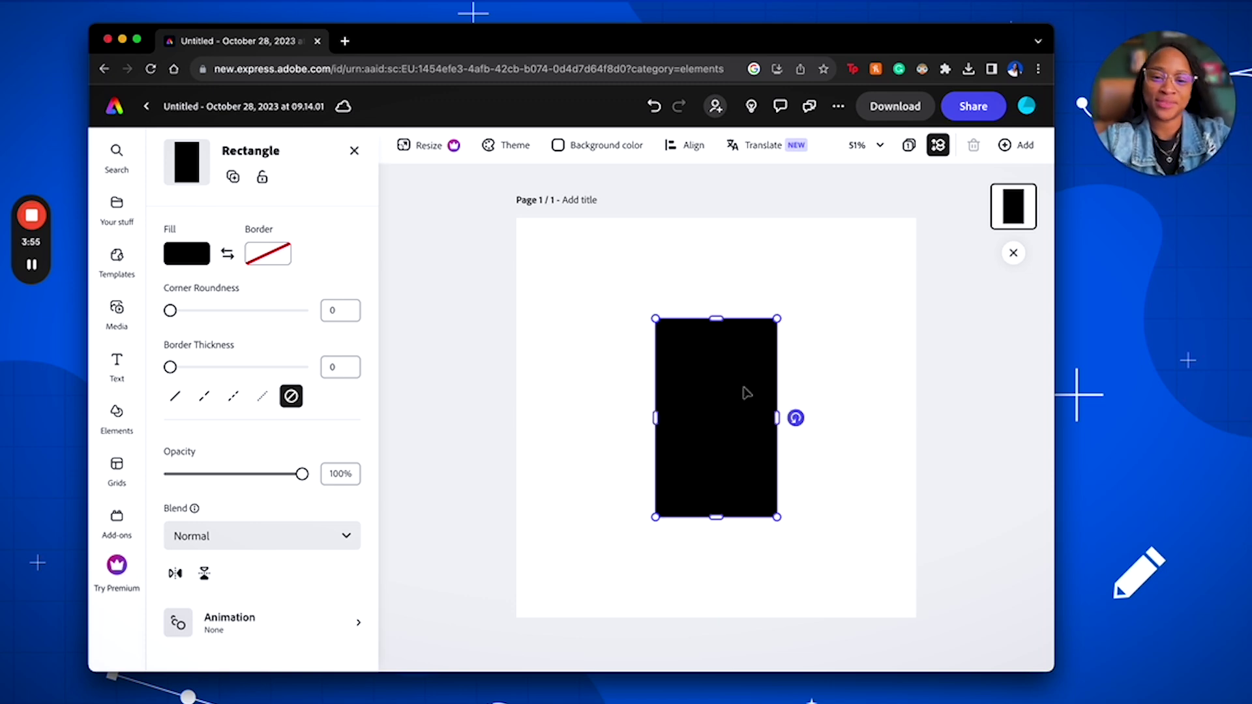
# Step: Stretch the rectangle taller from its upper edge without changing its width, and centre it on the page again
pyautogui.click(717, 320)
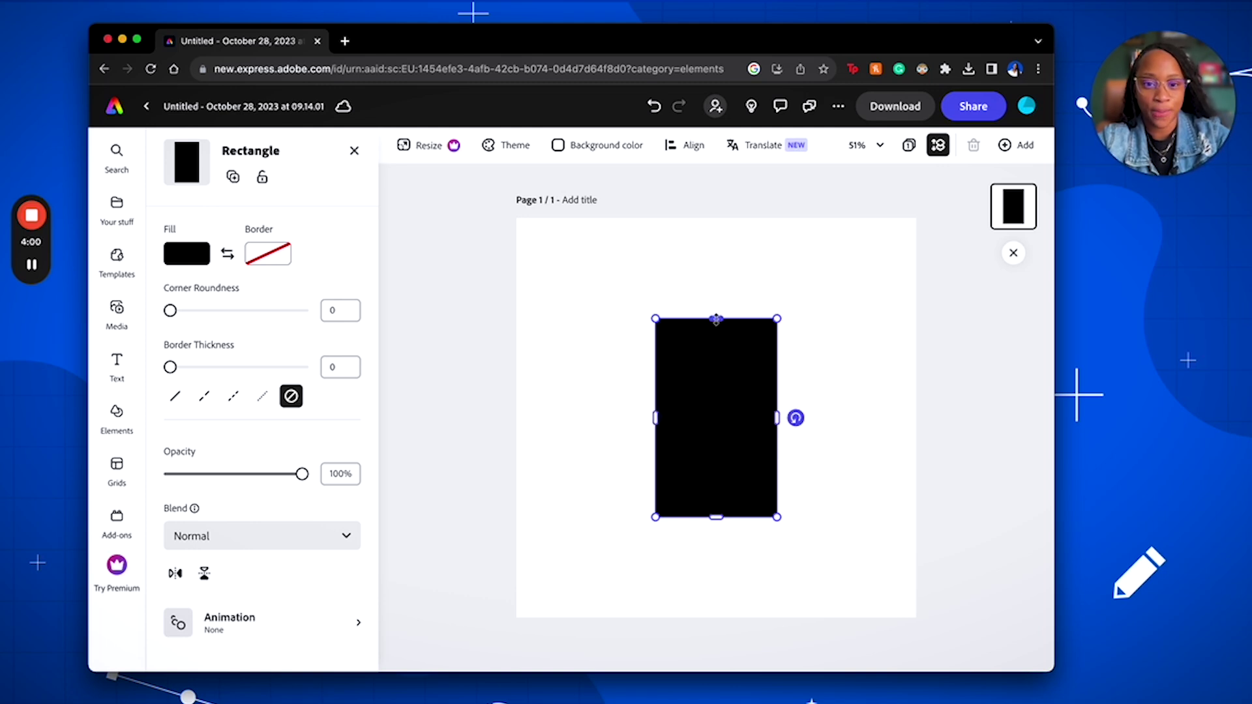
pyautogui.moveTo(717, 320); pyautogui.dragTo(716, 272)
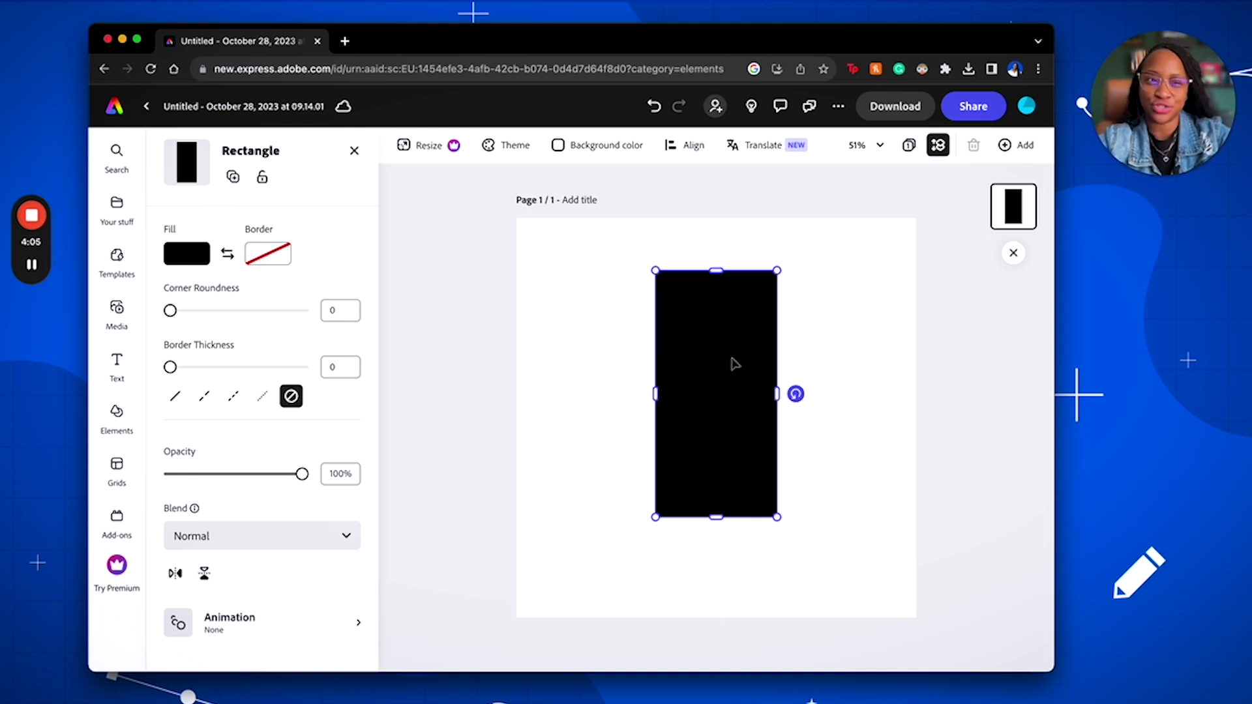
pyautogui.moveTo(732, 362); pyautogui.dragTo(732, 383)
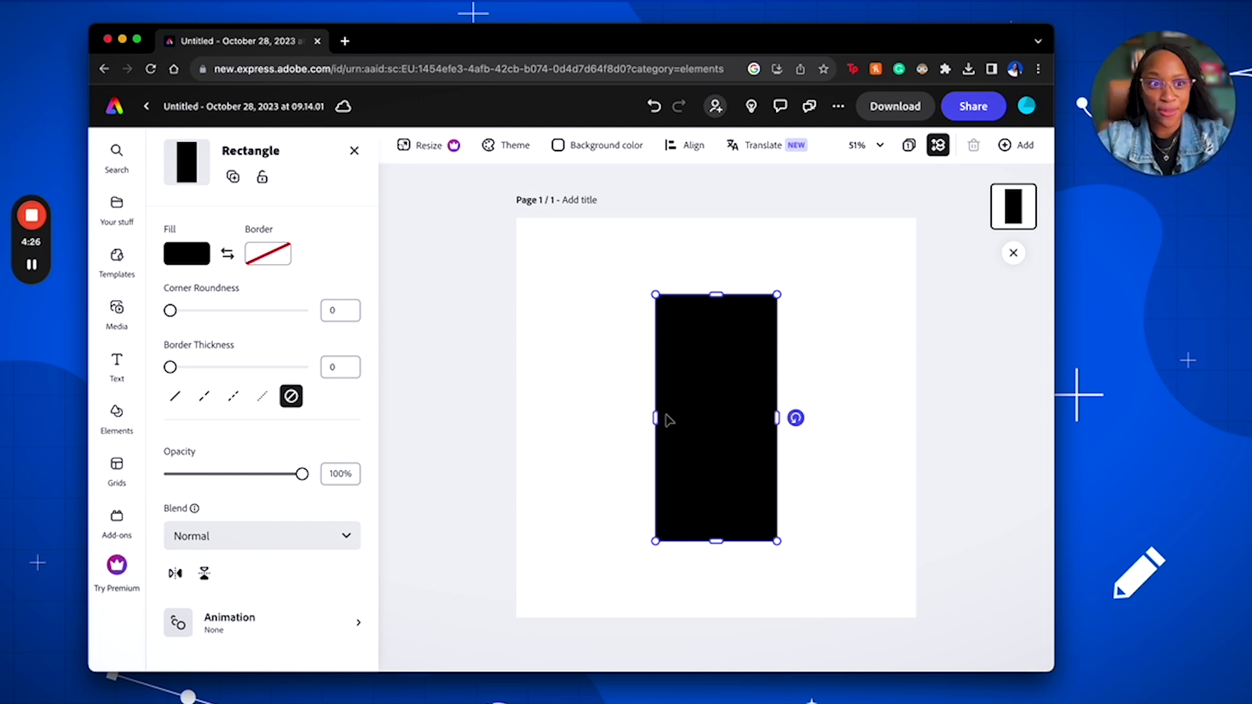
# Step: Fill the rectangle with the custom bright green #36D146 and deselect it
pyautogui.click(189, 262)
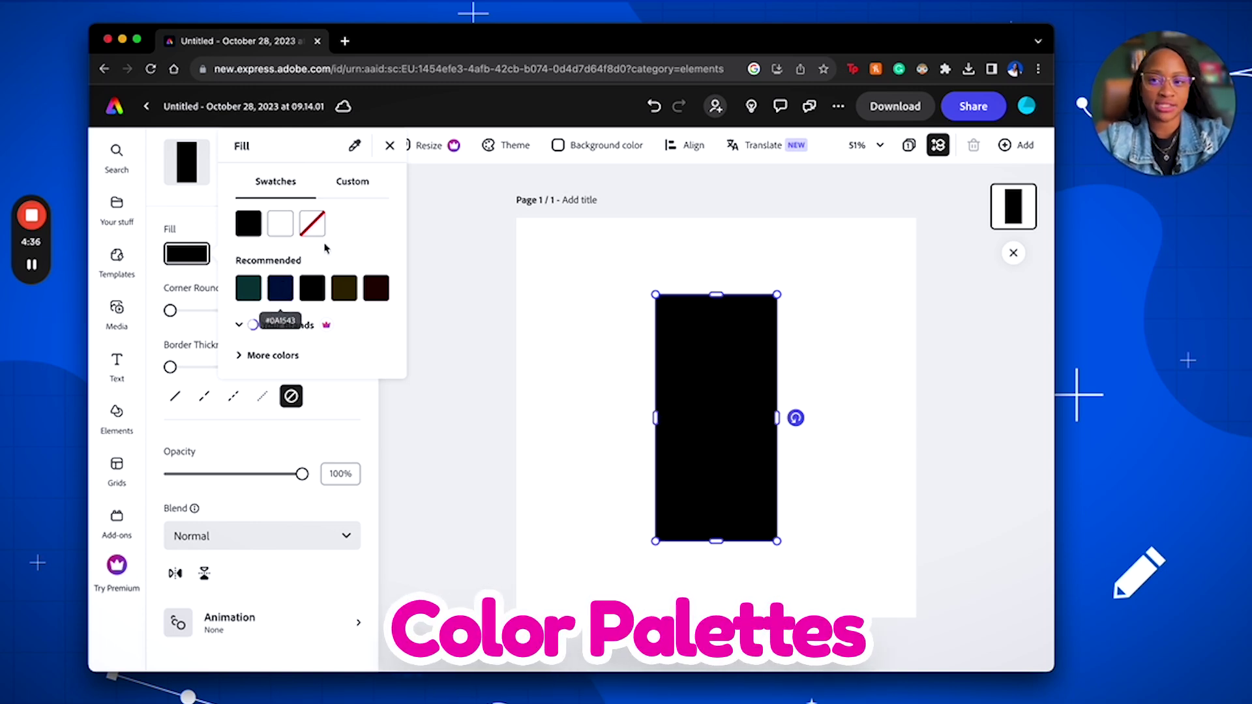
pyautogui.click(368, 183)
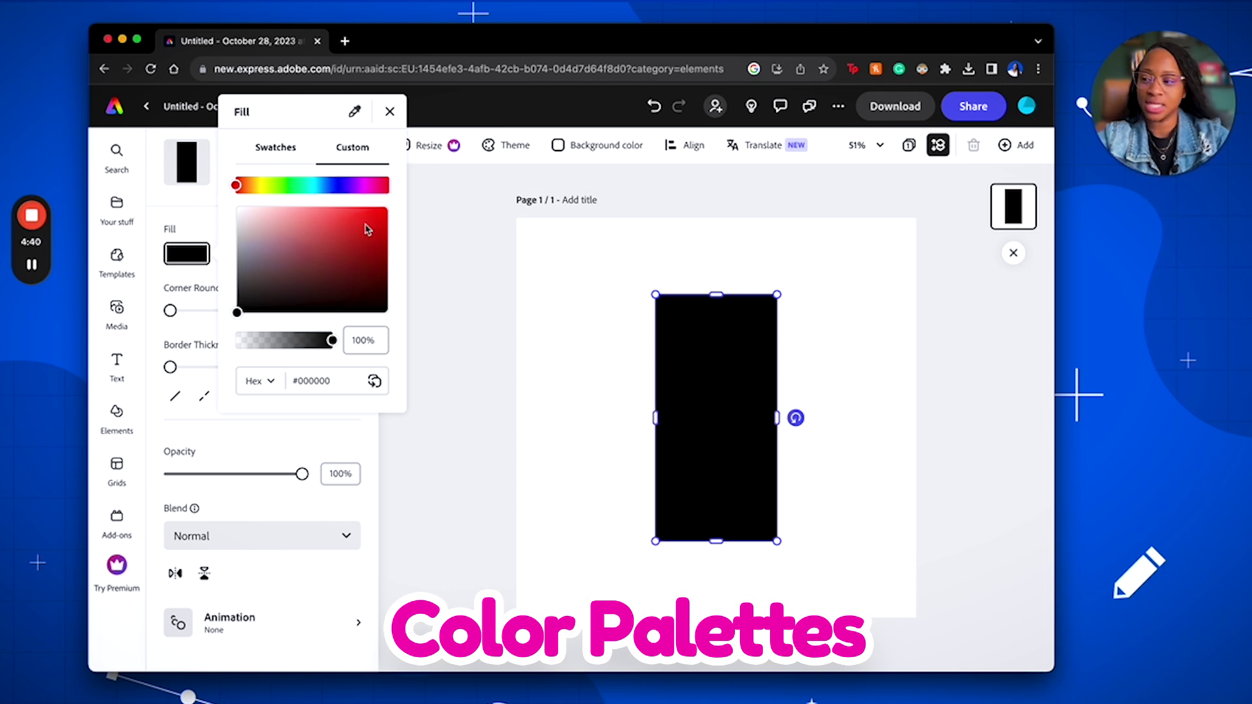
pyautogui.click(237, 187)
pyautogui.moveTo(237, 189); pyautogui.dragTo(291, 186)
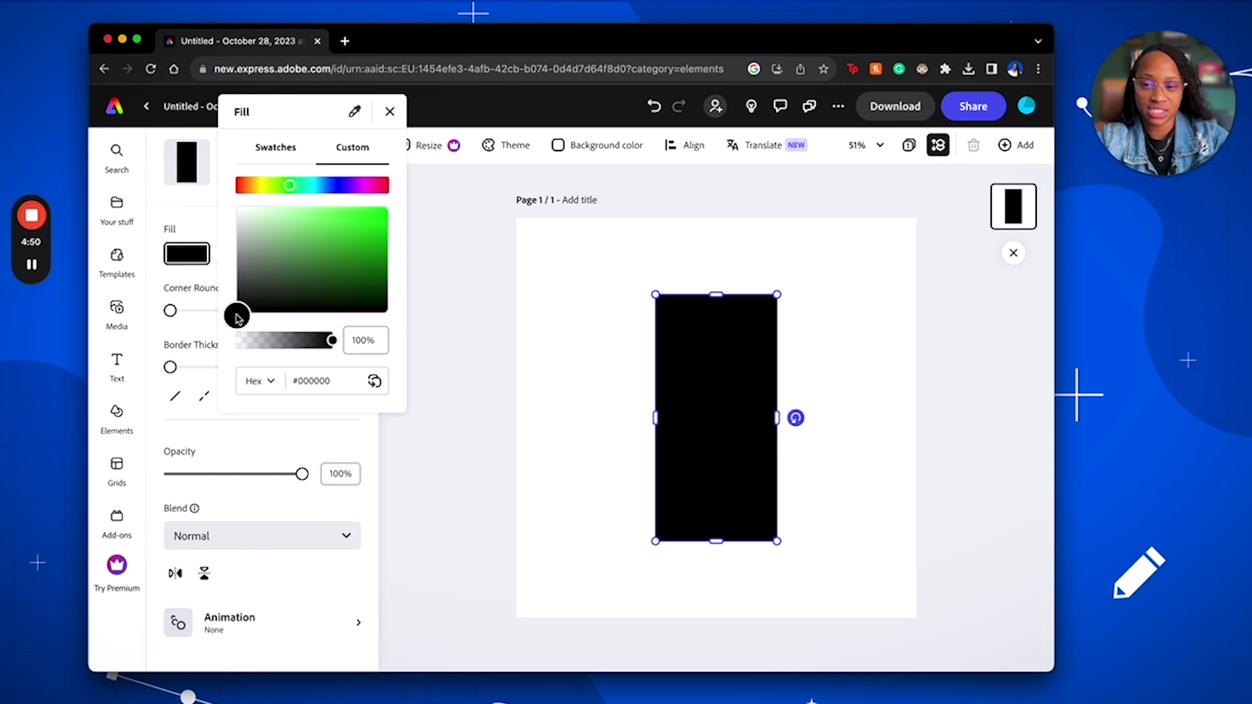
pyautogui.moveTo(237, 316); pyautogui.dragTo(350, 226)
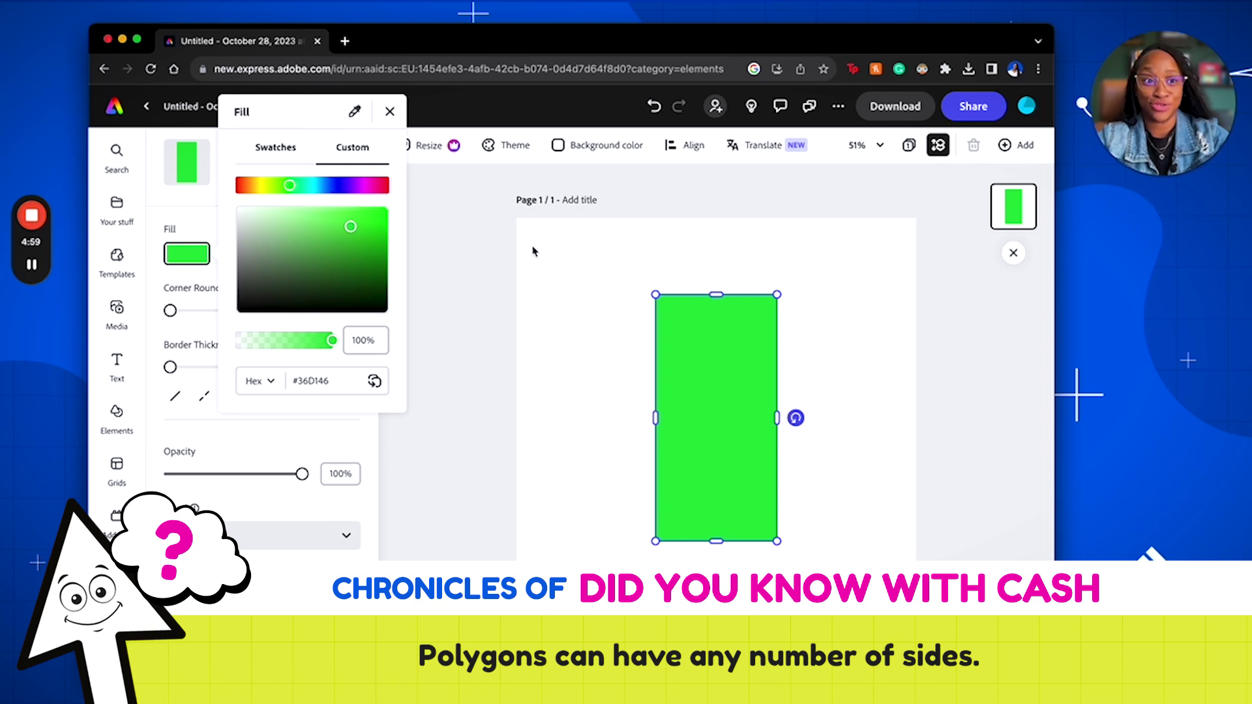
pyautogui.click(573, 271)
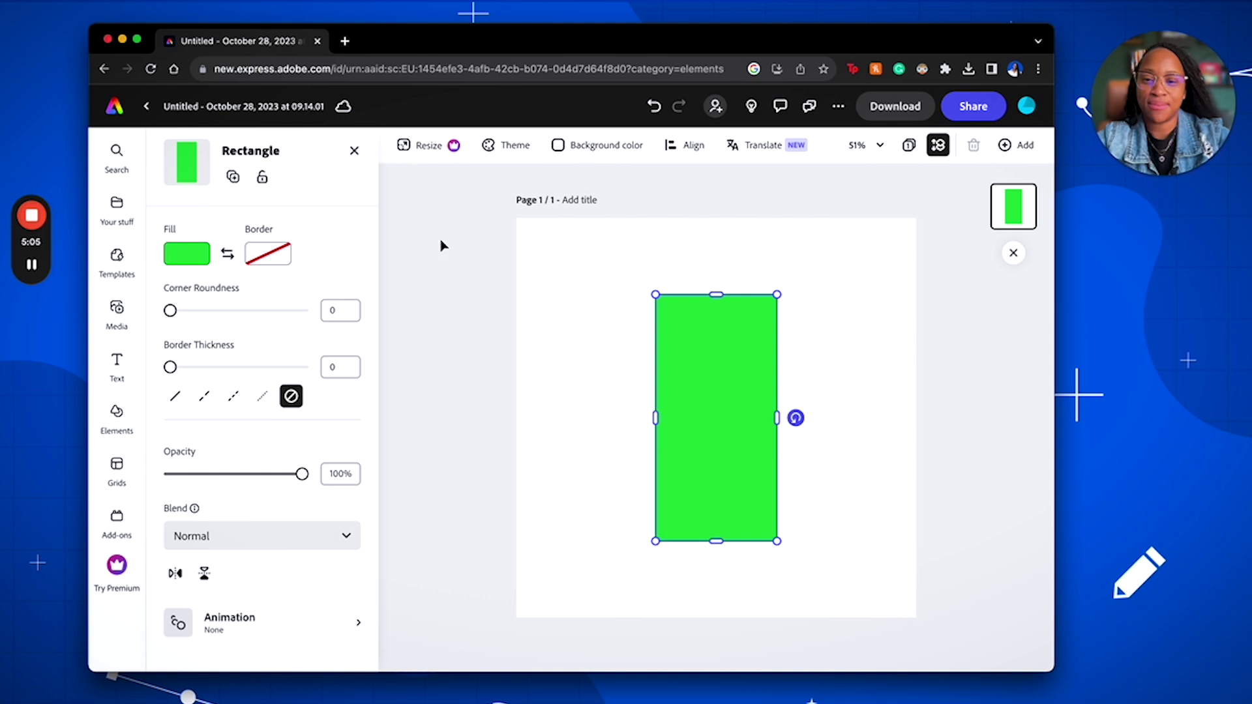
pyautogui.click(438, 241)
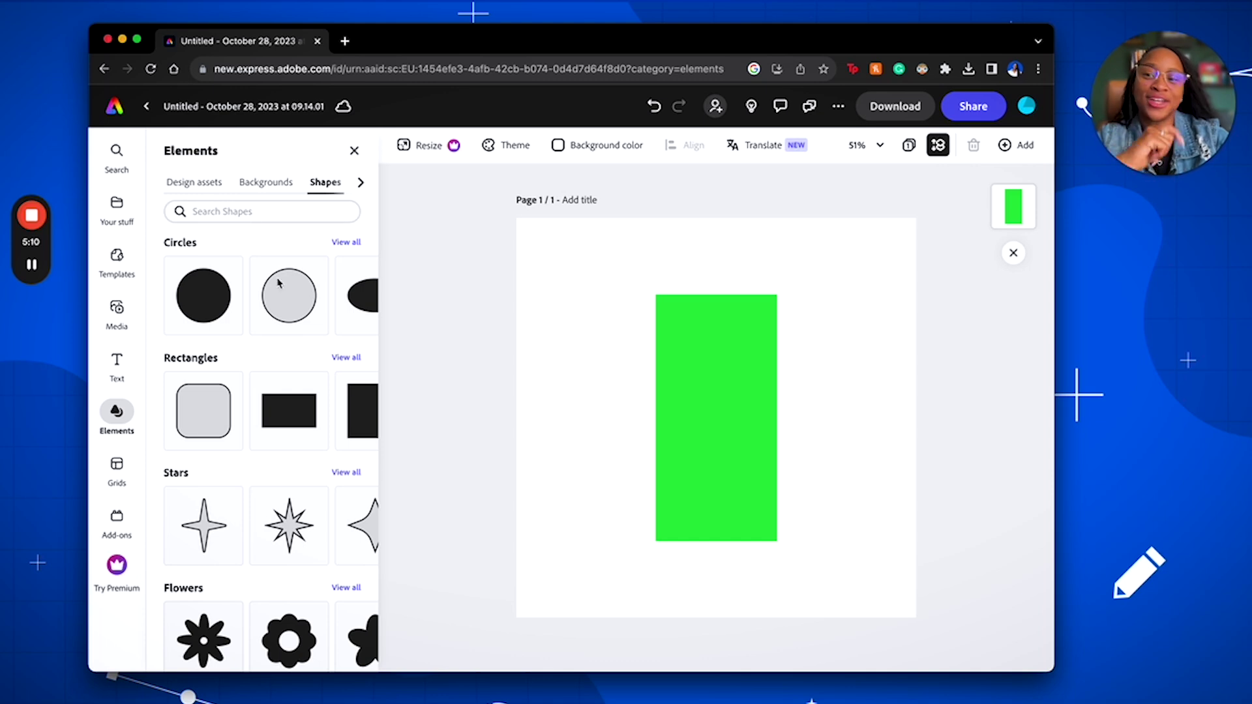
# Step: Find the Triangles group among the shapes and add the wide solid black triangle to the page
pyautogui.scroll(-3, 289, 440)
pyautogui.scroll(-10, 291, 446)
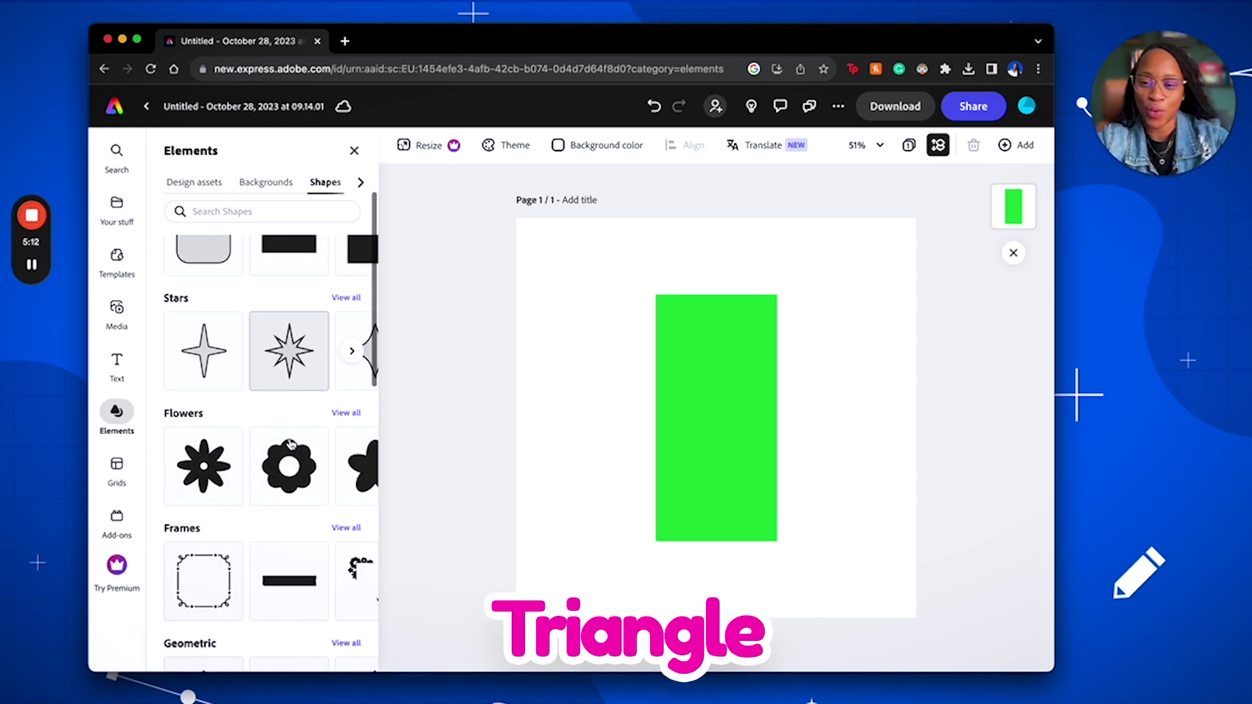
pyautogui.scroll(-5, 292, 445)
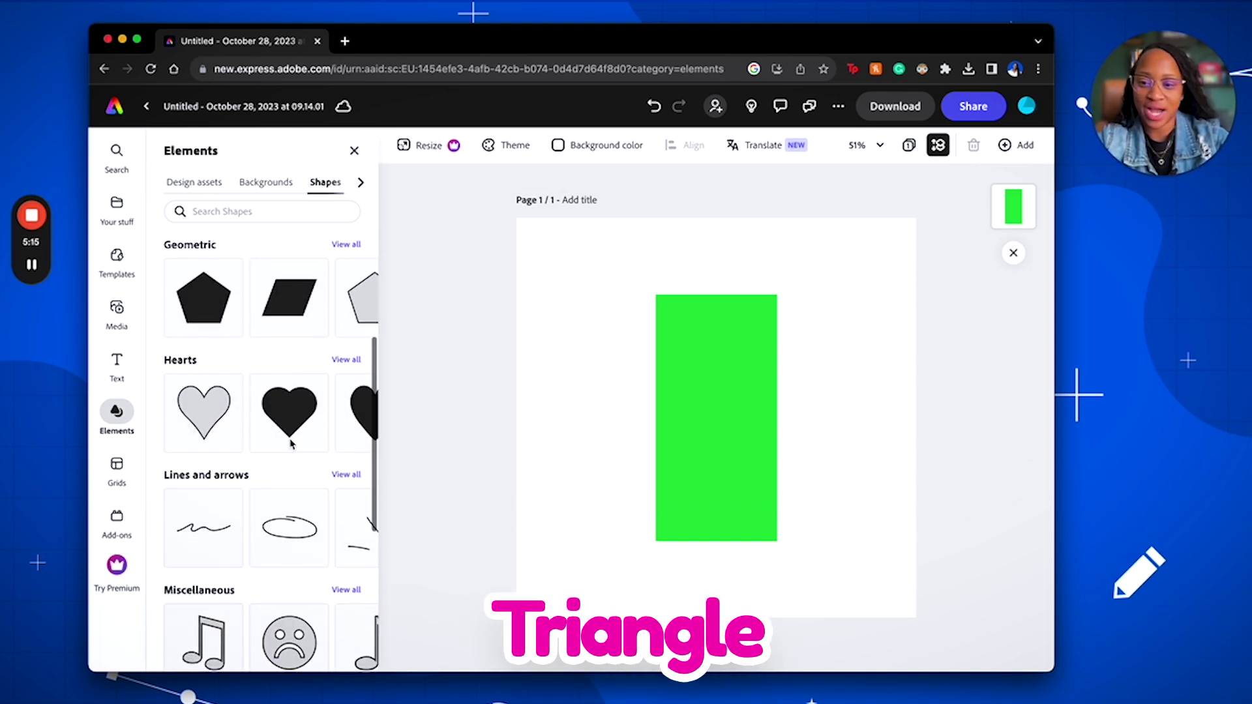
pyautogui.scroll(5, 352, 385)
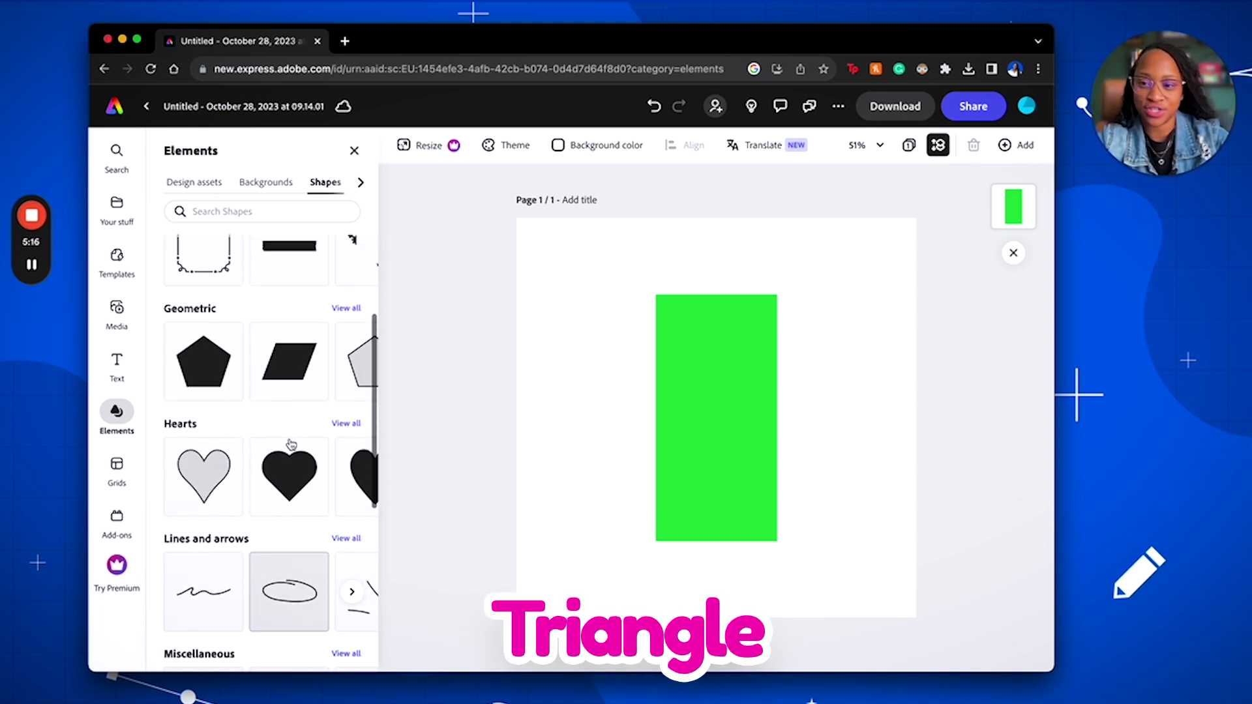
pyautogui.click(346, 308)
pyautogui.click(176, 149)
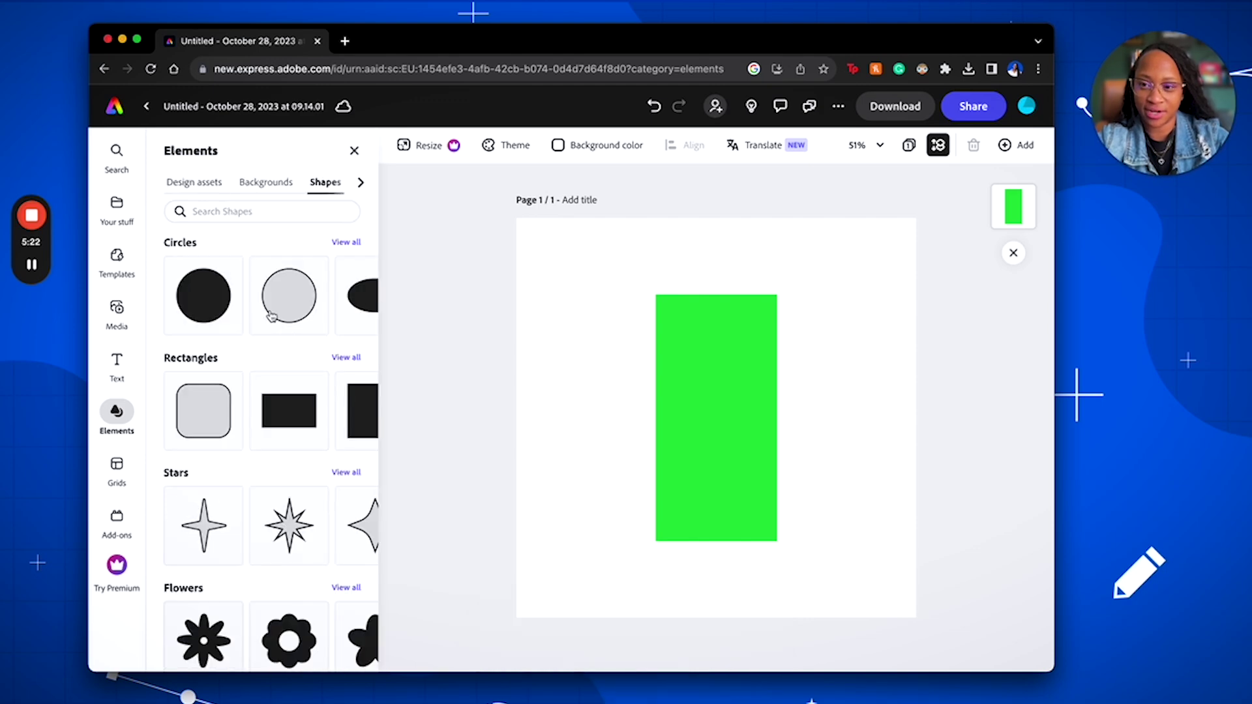
pyautogui.scroll(-15, 331, 470)
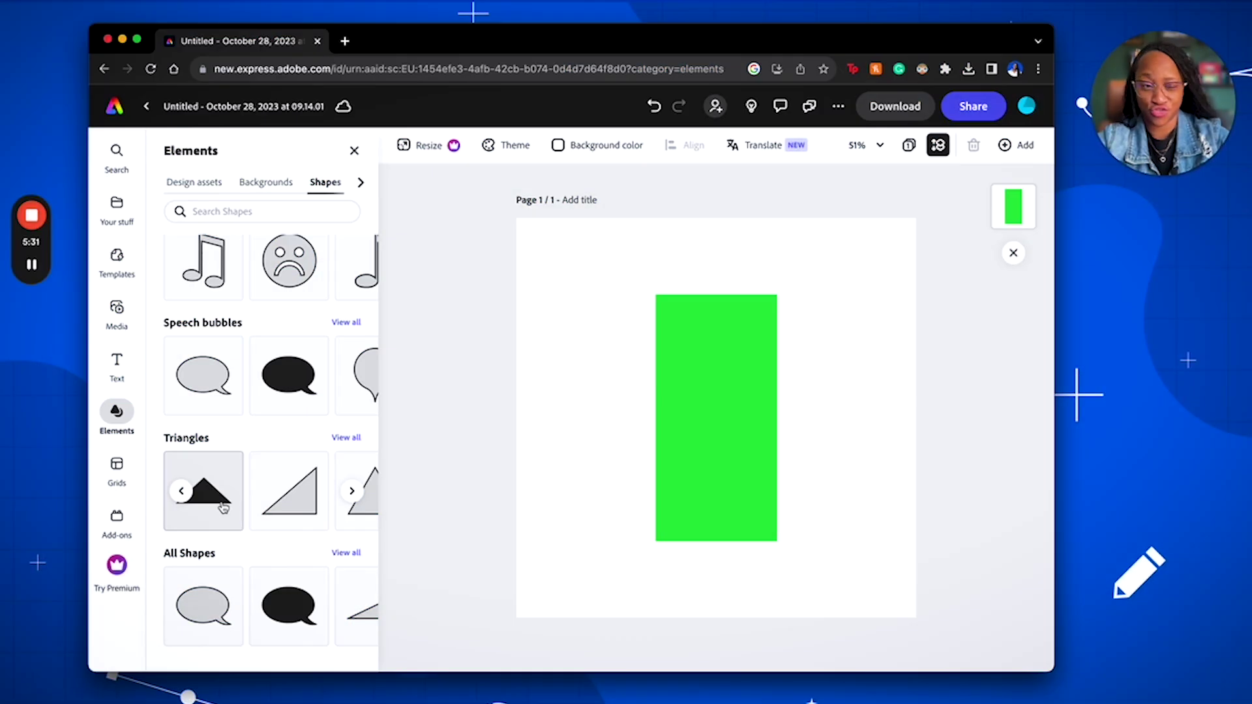
pyautogui.click(223, 508)
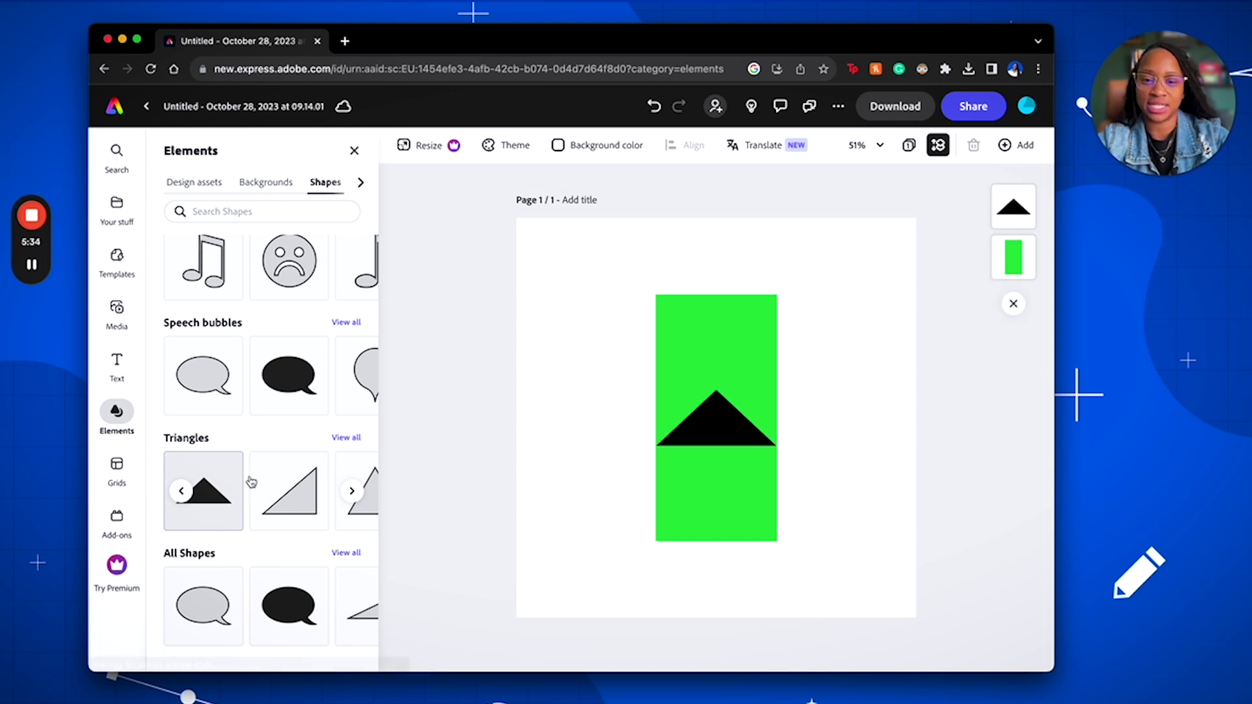
# Step: Enlarge the triangle proportionally and place it centred on the green rectangle's upper edge
pyautogui.click(735, 433)
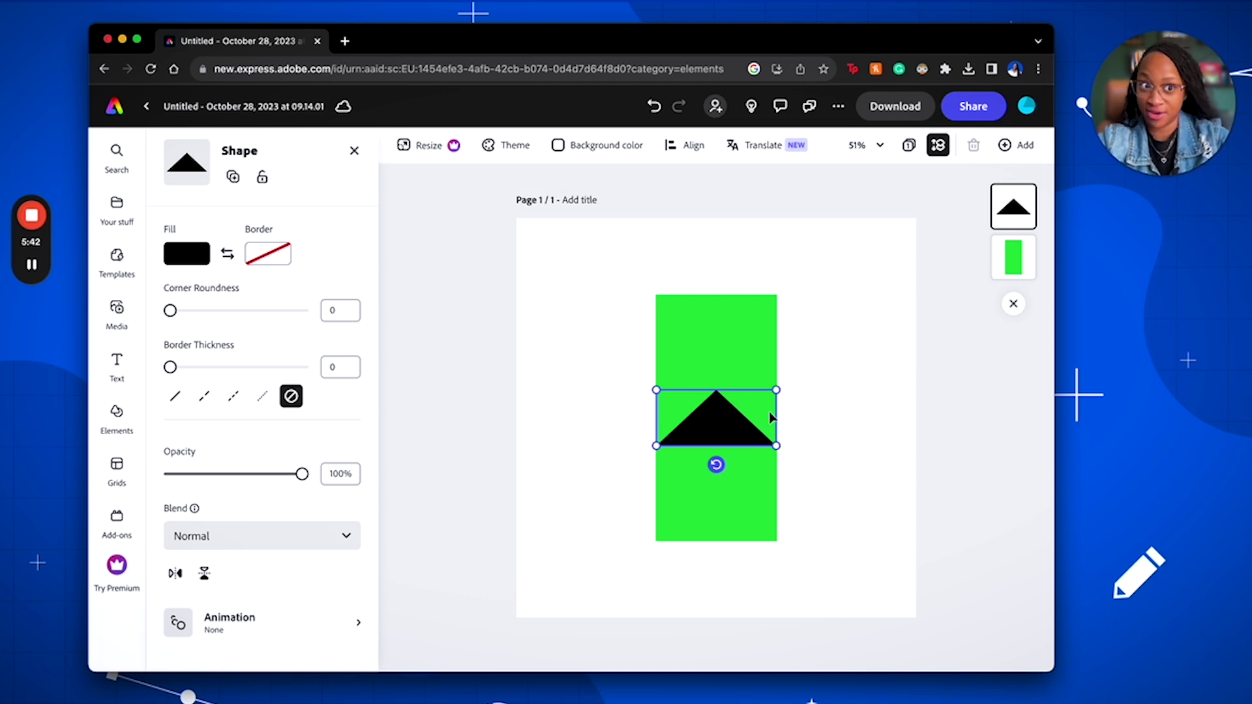
pyautogui.moveTo(776, 390); pyautogui.dragTo(816, 346)
pyautogui.moveTo(791, 434); pyautogui.dragTo(762, 274)
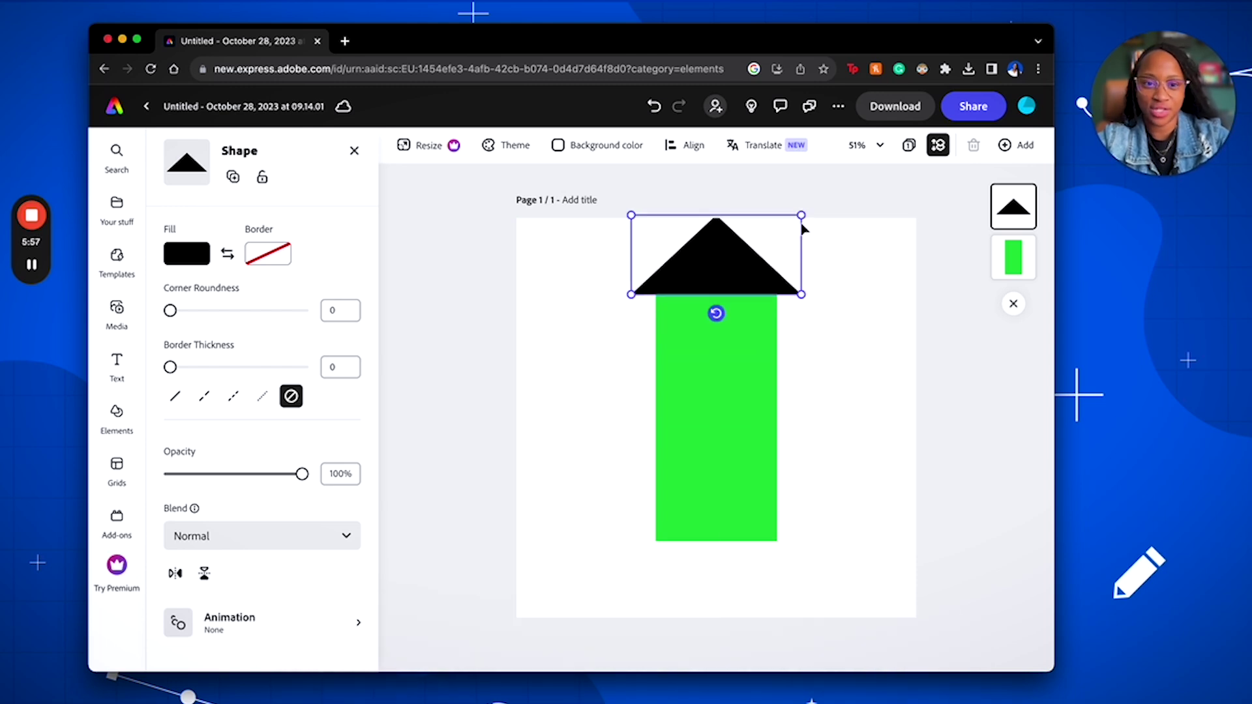
# Step: Scale the triangle down to about the rectangle's width, keep it centred on the rectangle's upper edge, and deselect it
pyautogui.moveTo(802, 215); pyautogui.dragTo(725, 268)
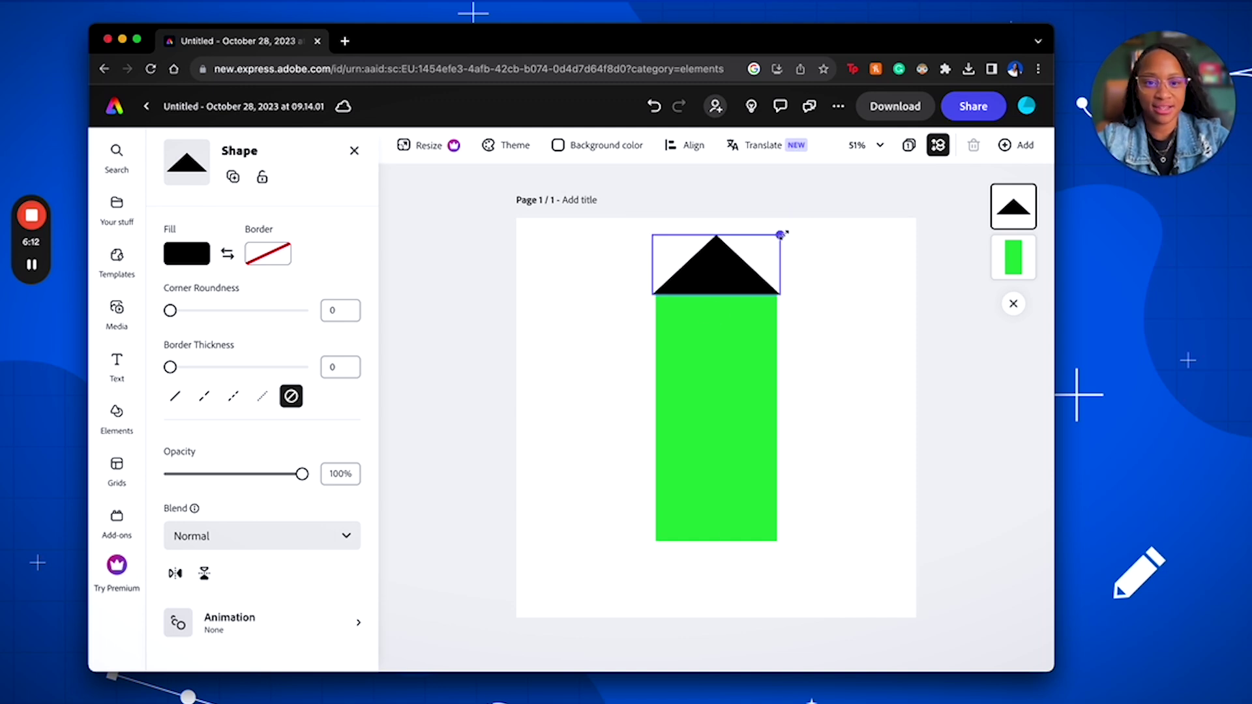
pyautogui.moveTo(726, 278); pyautogui.dragTo(730, 275)
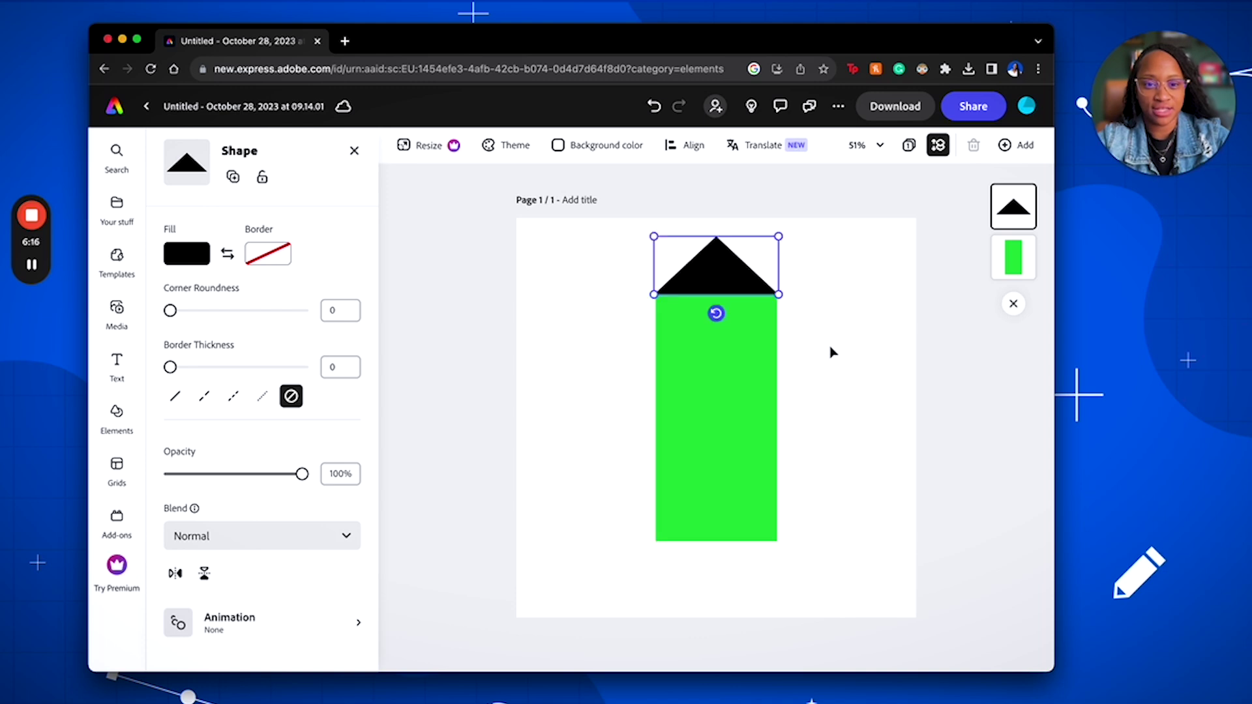
pyautogui.click(833, 355)
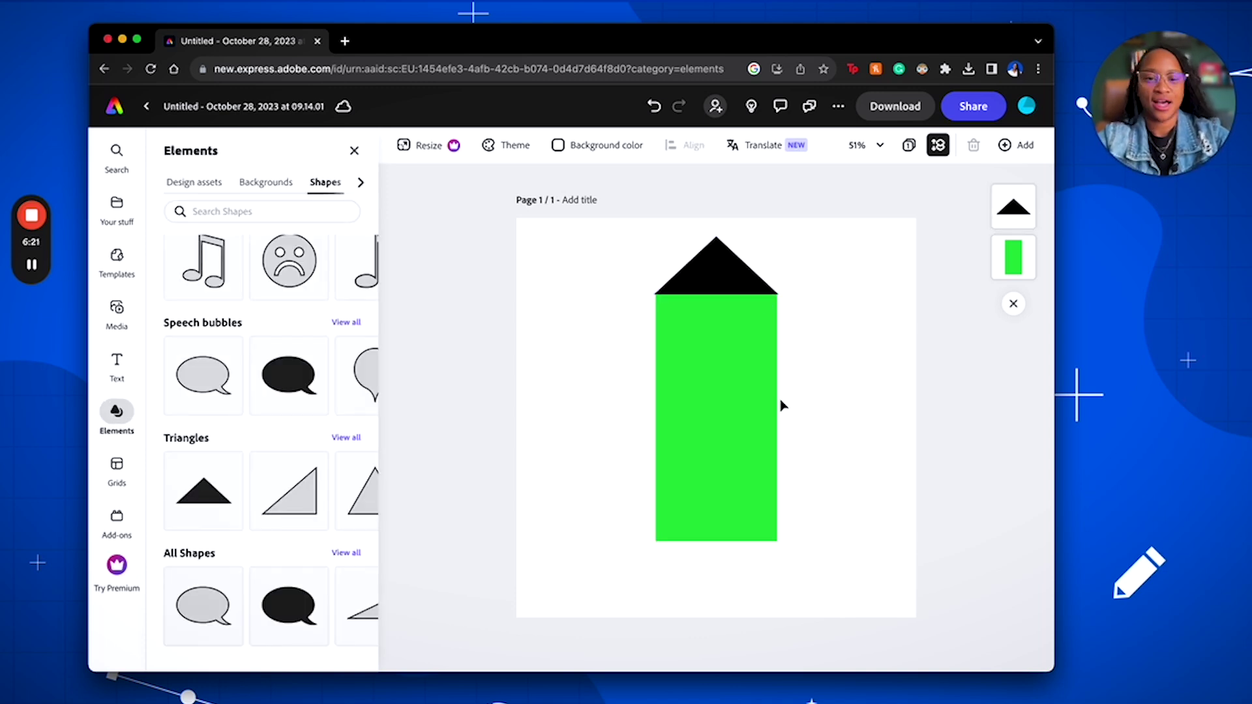
# Step: Fill the triangle above the green rectangle with a custom bright red and deselect it
pyautogui.click(721, 275)
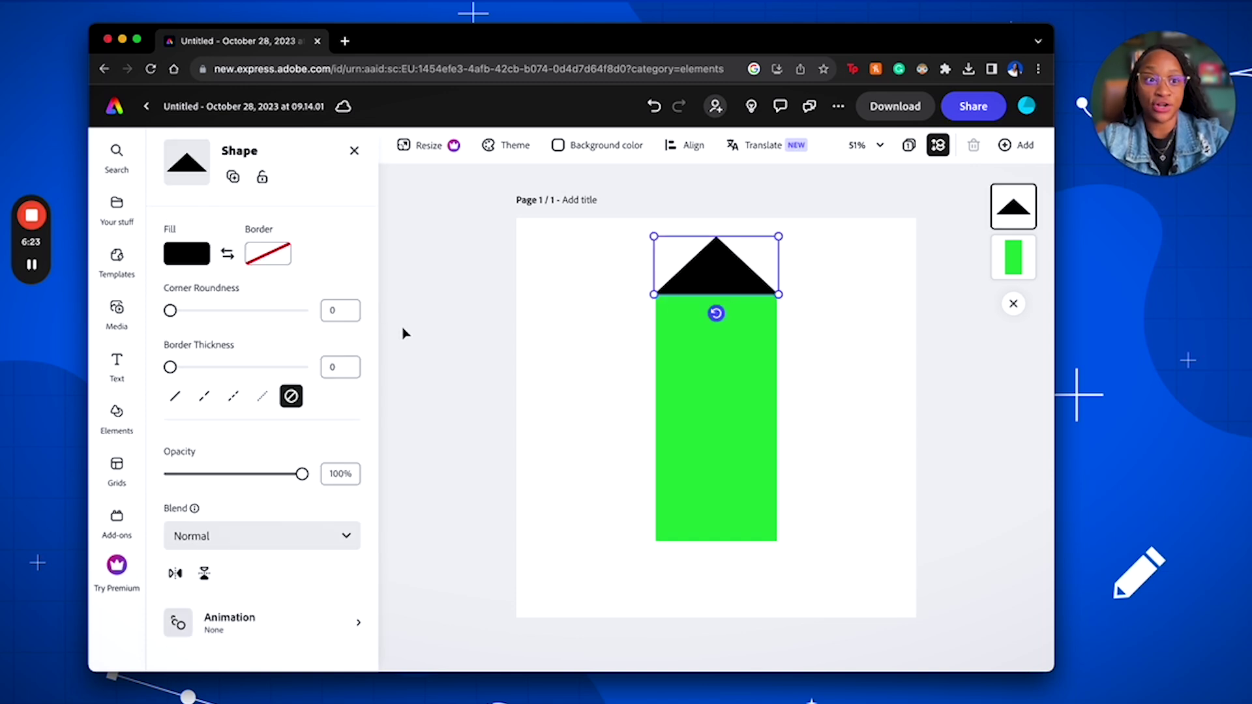
pyautogui.click(196, 262)
pyautogui.click(357, 157)
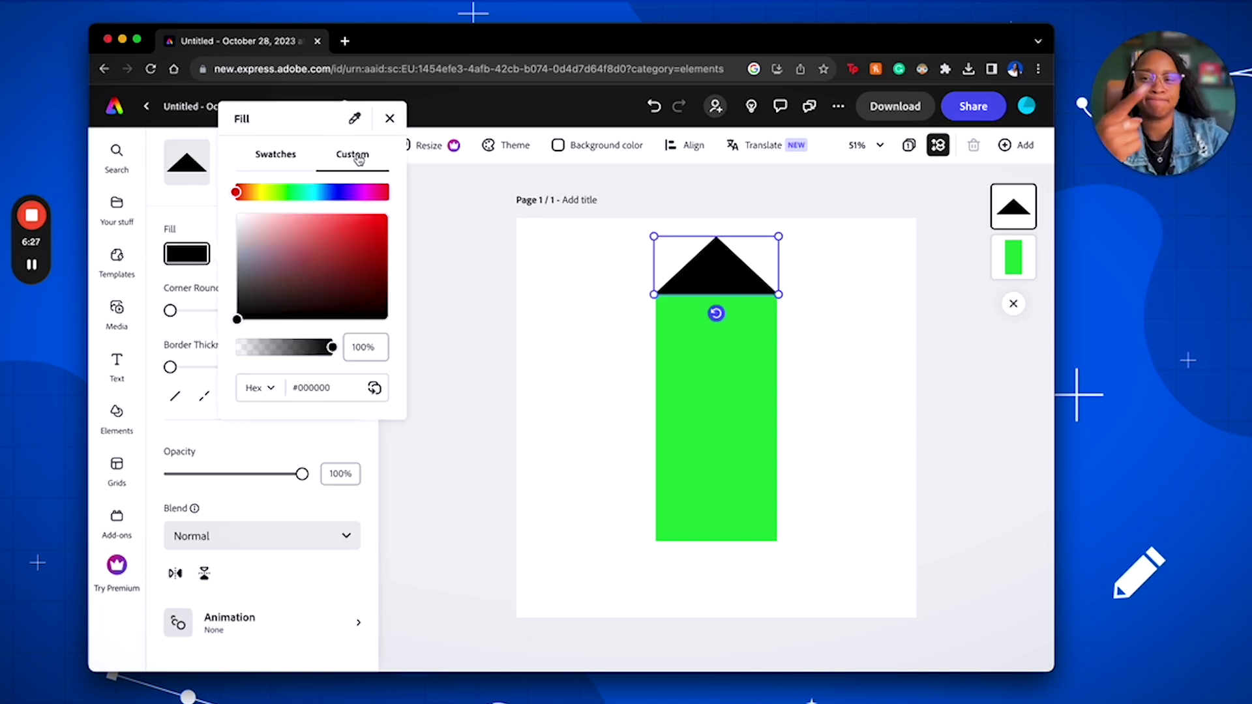
pyautogui.click(372, 226)
pyautogui.click(383, 255)
pyautogui.moveTo(385, 258); pyautogui.dragTo(373, 216)
pyautogui.click(565, 306)
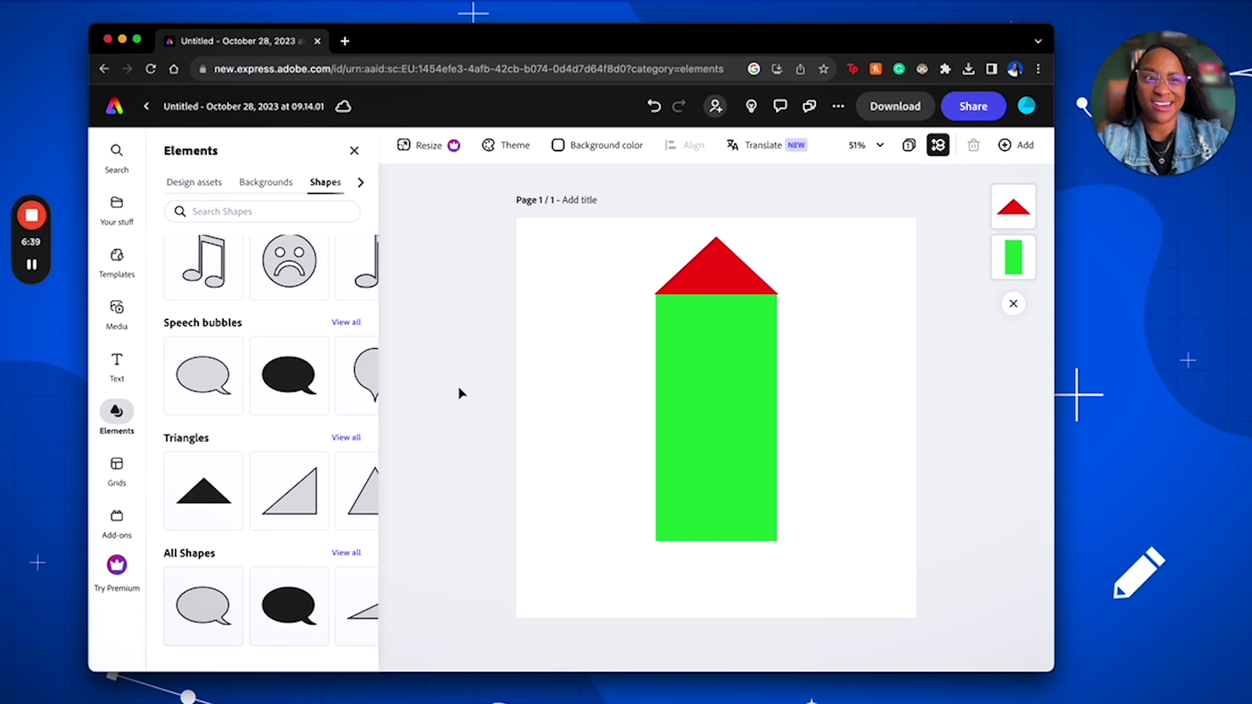
# Step: Add the solid right triangle, scale it to about half the green rectangle's width, and place it against the rectangle's lower left side
pyautogui.click(356, 493)
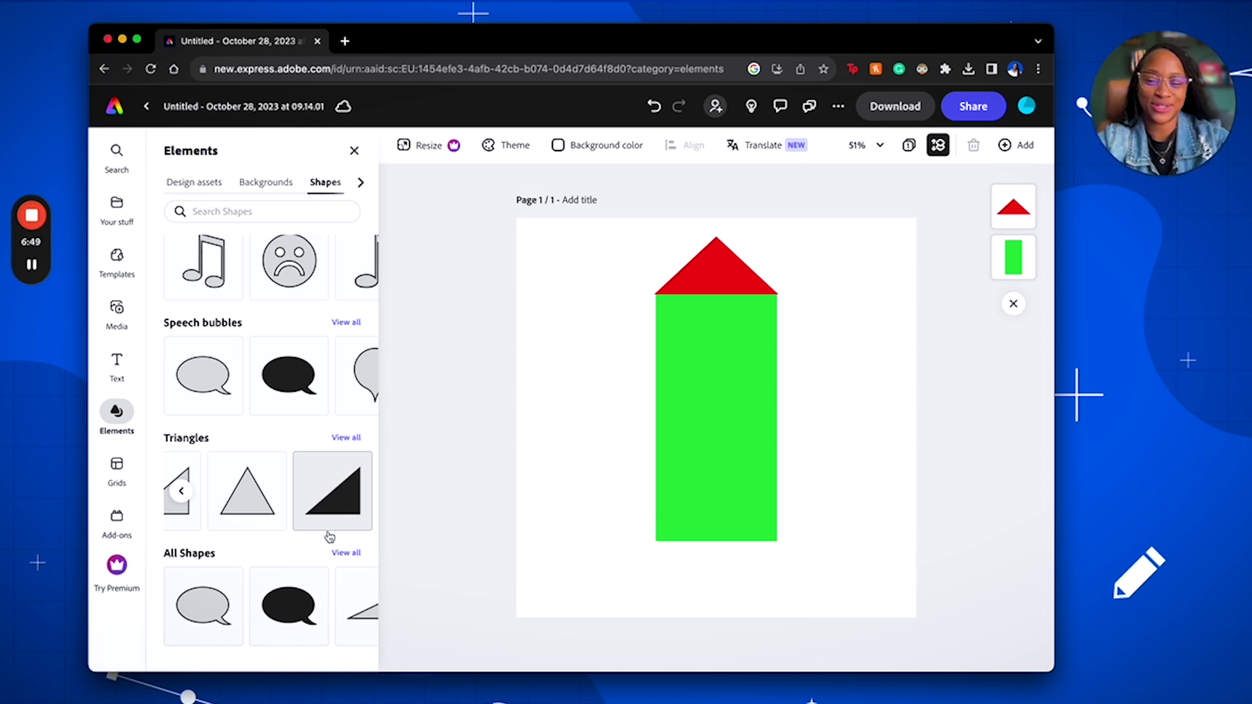
pyautogui.click(346, 491)
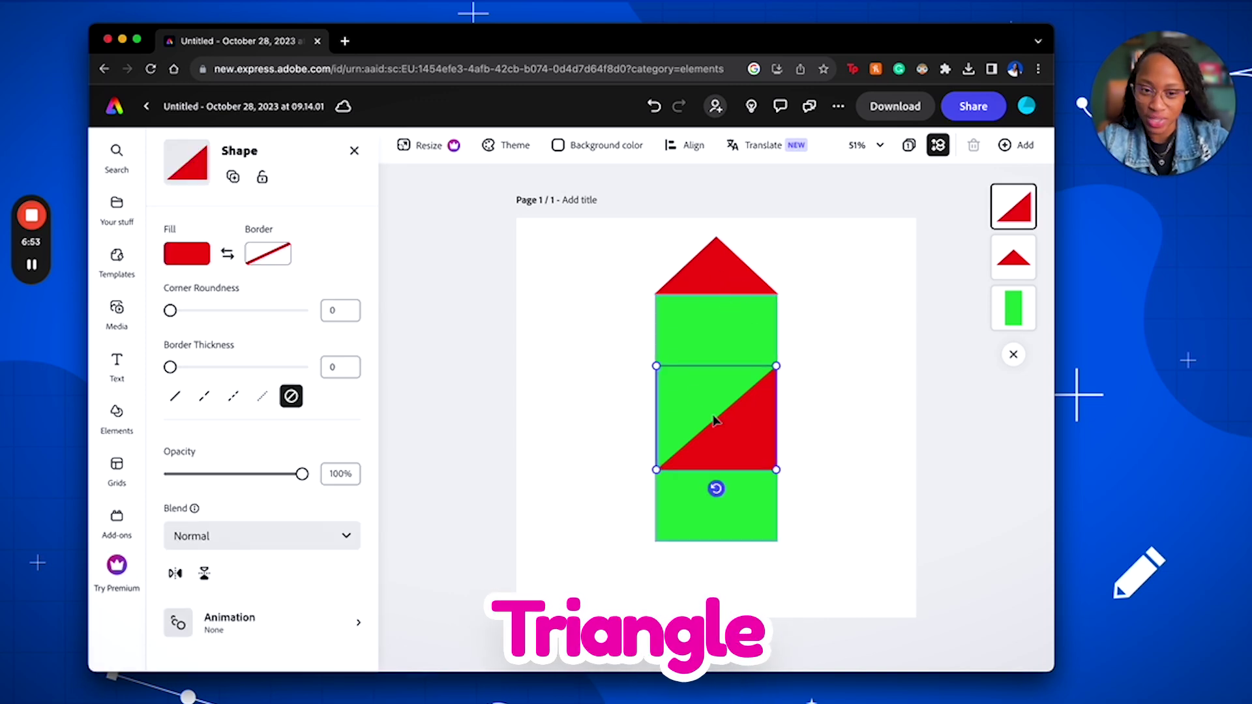
pyautogui.moveTo(777, 368); pyautogui.dragTo(722, 416)
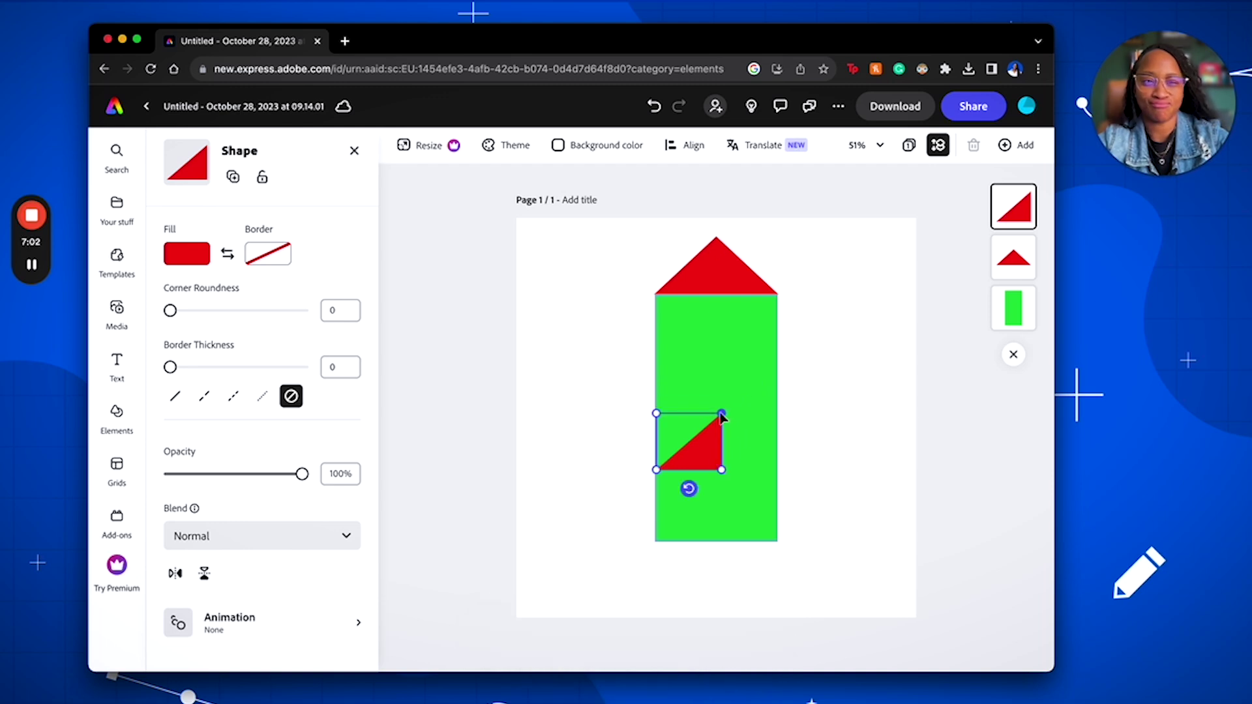
pyautogui.moveTo(711, 451); pyautogui.dragTo(646, 524)
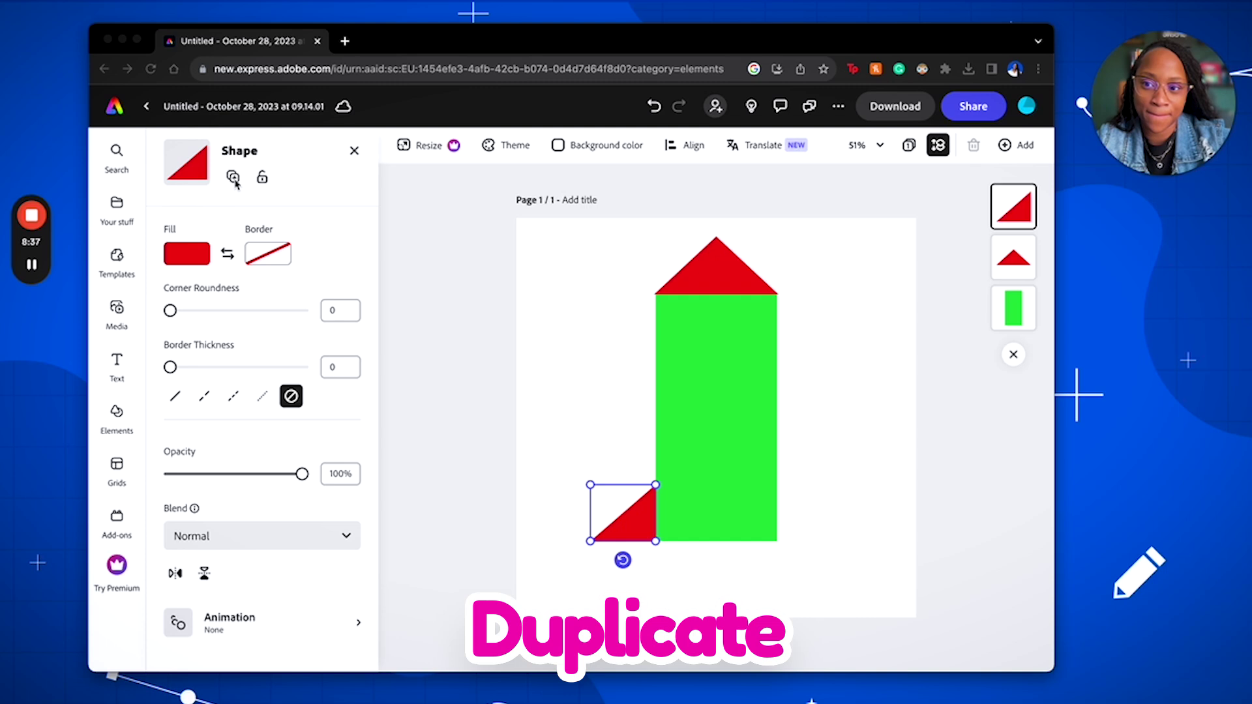
# Step: Duplicate the small red right triangle and place the copy against the green rectangle's lower right side, level with its base
pyautogui.click(233, 177)
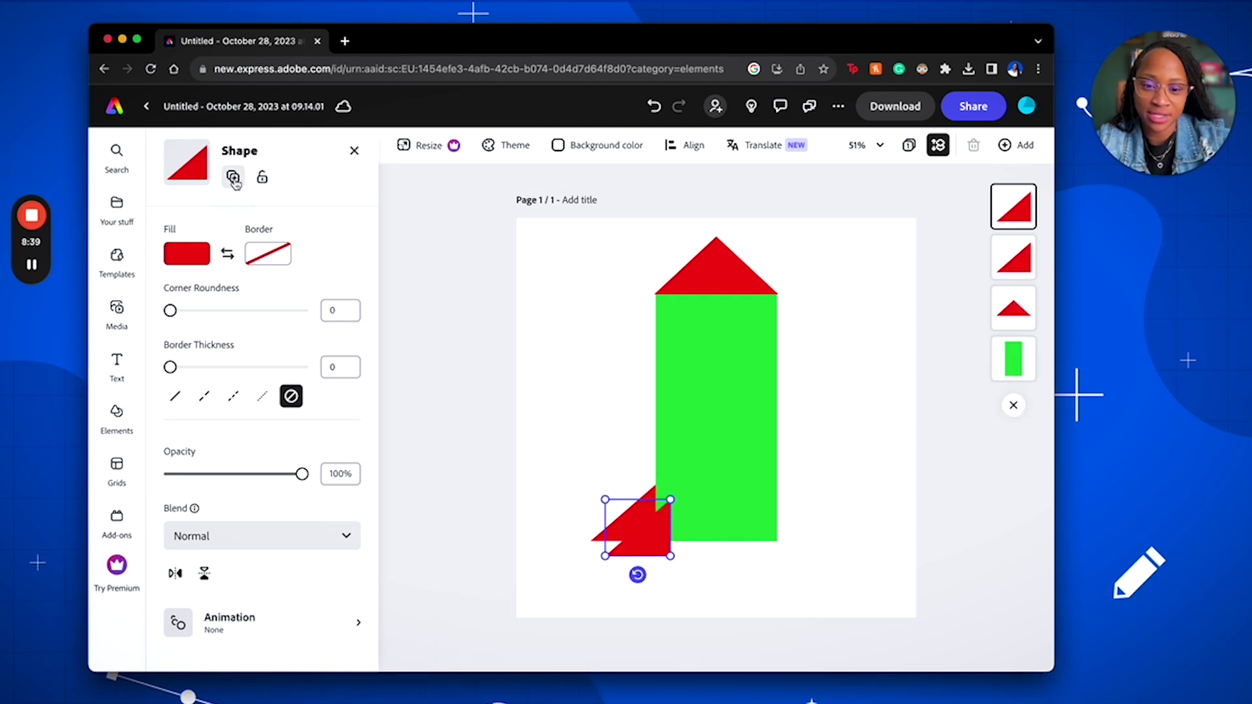
pyautogui.moveTo(641, 548); pyautogui.dragTo(712, 531)
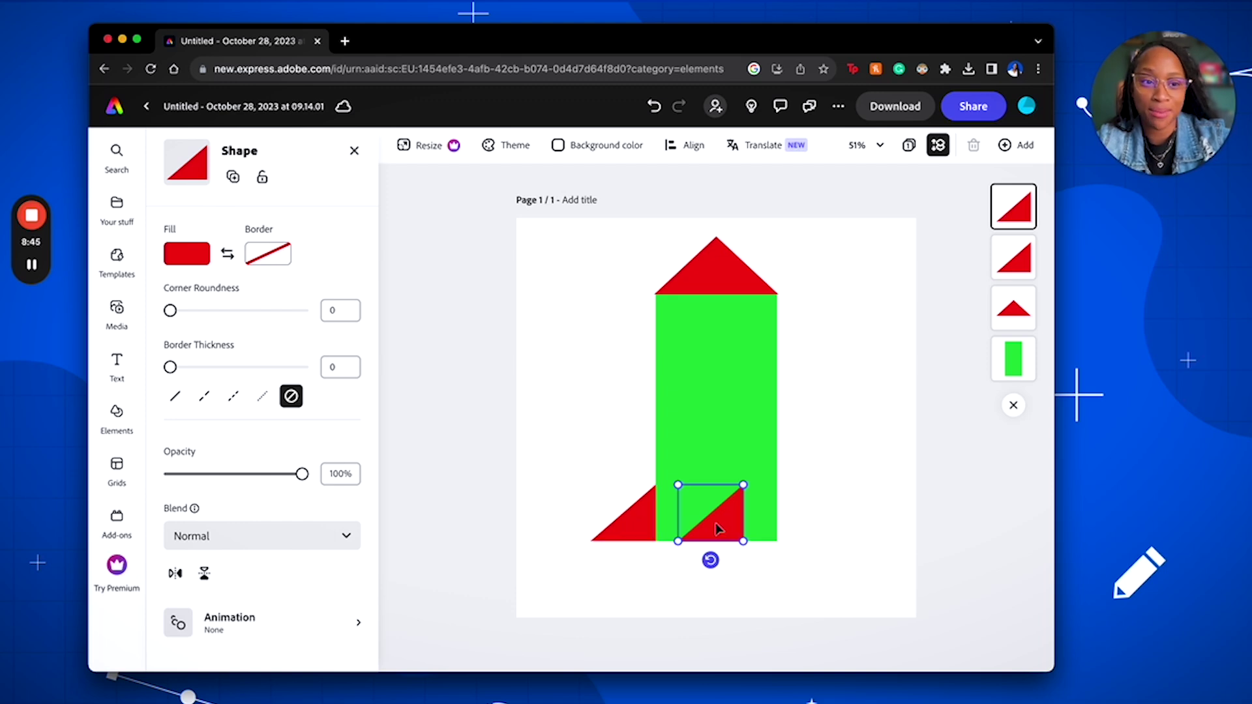
pyautogui.moveTo(717, 528); pyautogui.dragTo(817, 534)
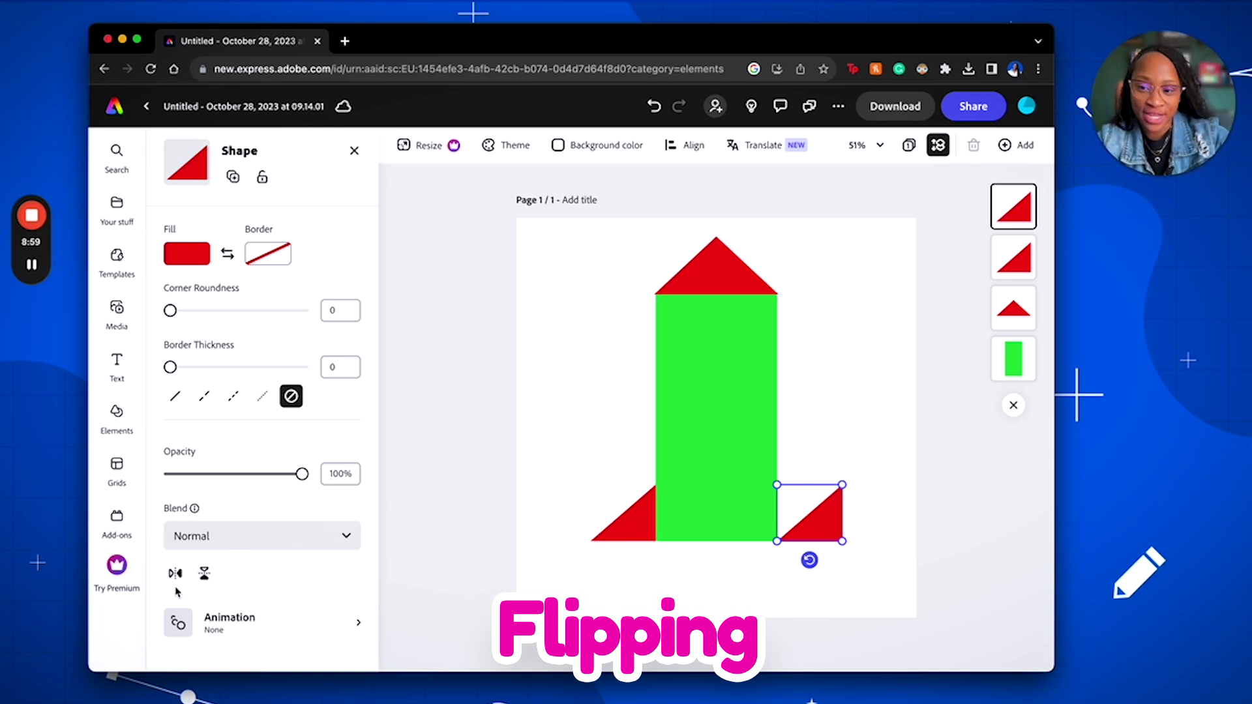
# Step: Try a vertical flip on the copied triangle, revert it, and flip the triangle horizontally to mirror the opposite fin
pyautogui.click(206, 573)
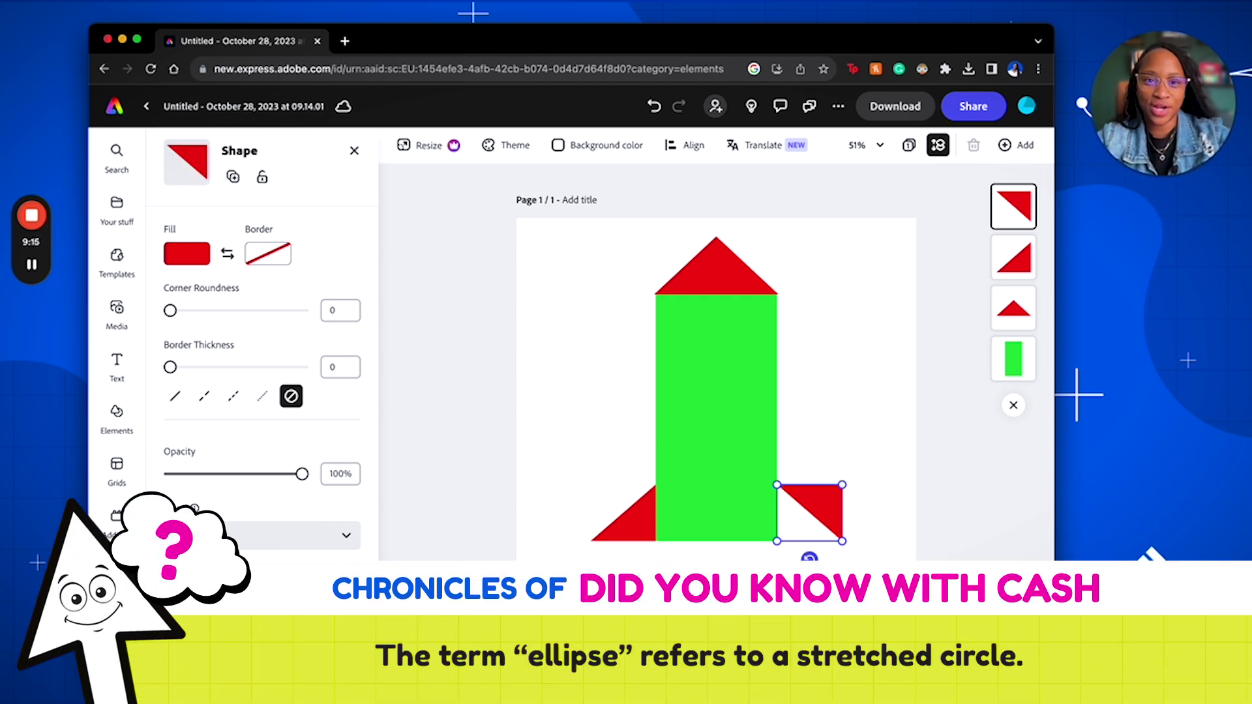
pyautogui.click(206, 573)
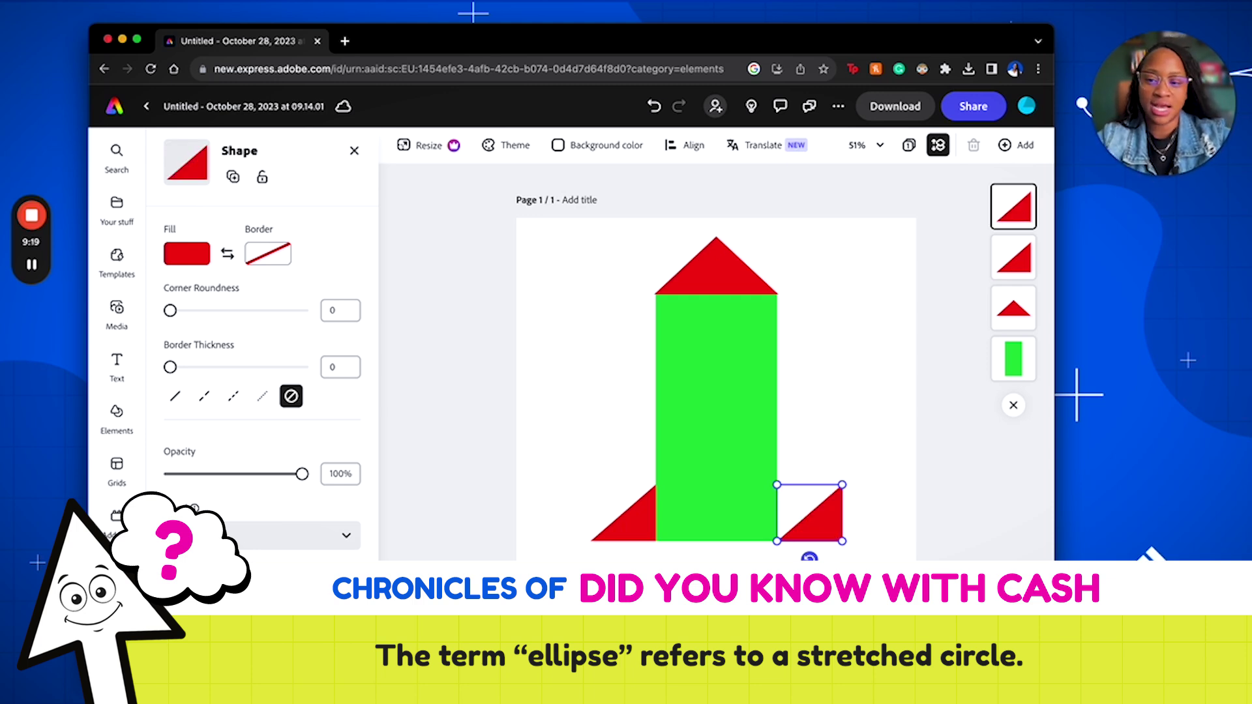
pyautogui.click(177, 574)
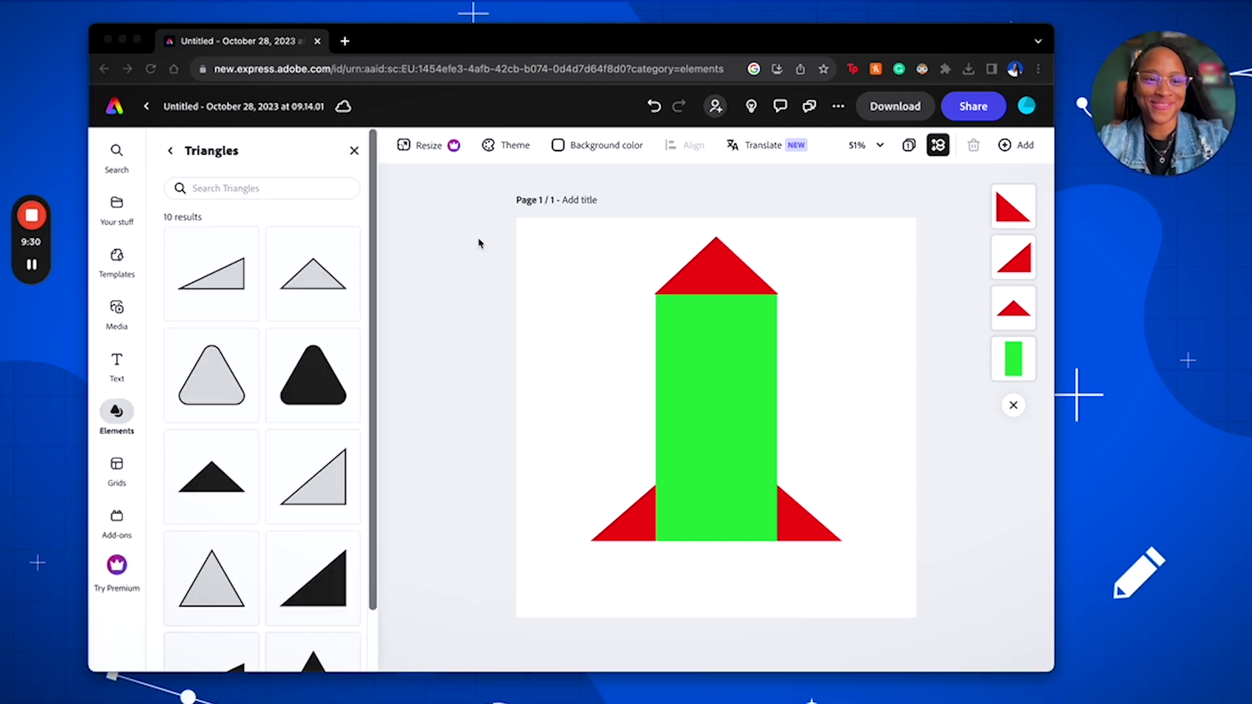
# Step: Add a solid wide rectangle, shape it into a thin band as wide as the green body, and place it along the body's base
pyautogui.click(163, 153)
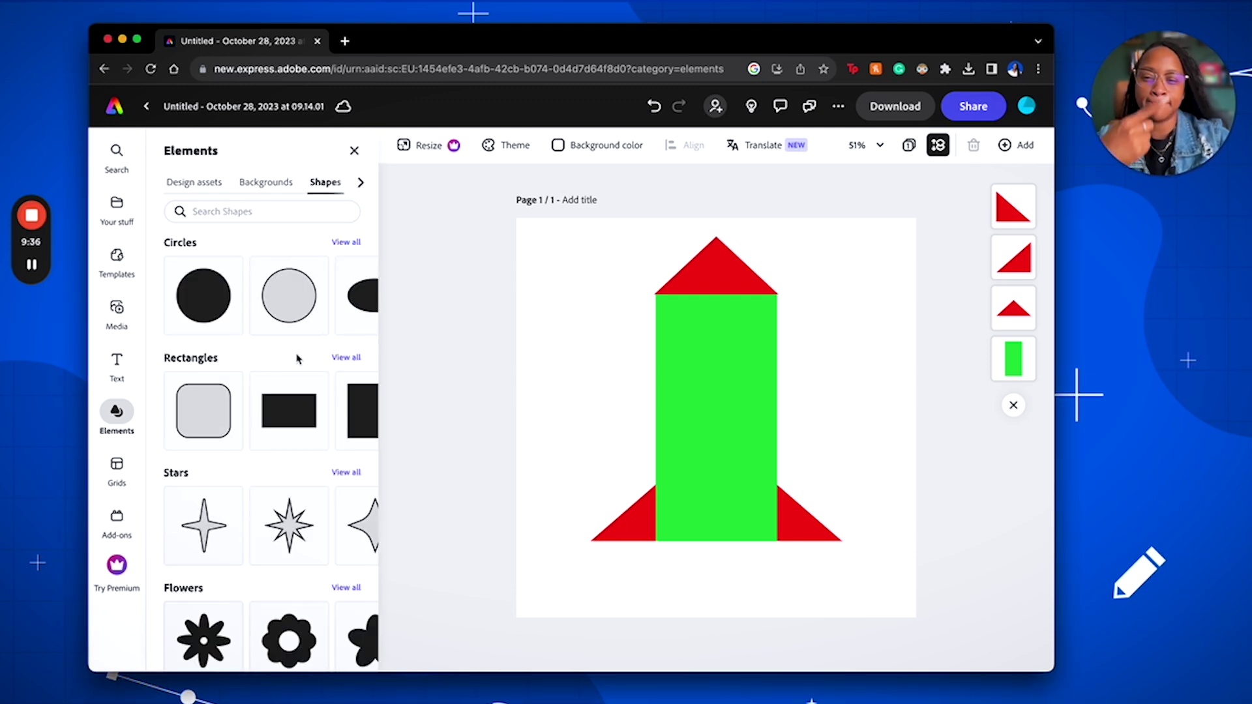
pyautogui.click(287, 409)
pyautogui.click(658, 389)
pyautogui.moveTo(717, 382); pyautogui.dragTo(715, 513)
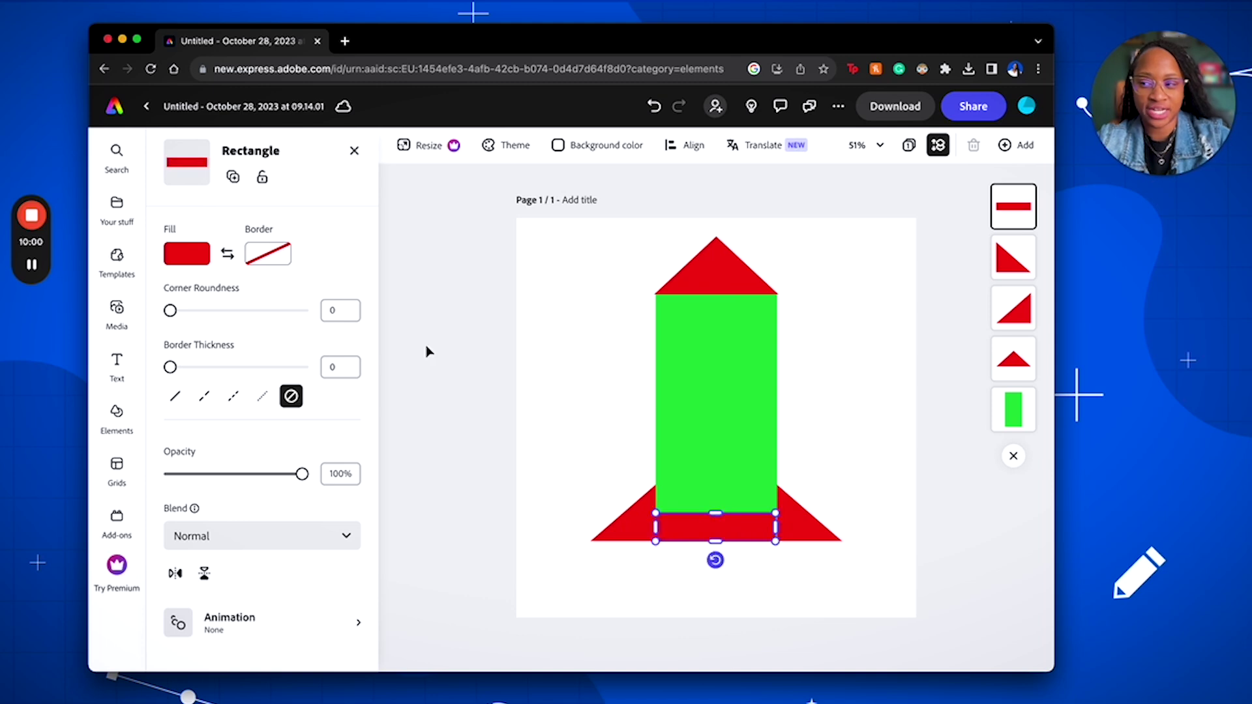
# Step: Fill the thin band with the custom blue #1DAAF0 and deselect it
pyautogui.click(187, 254)
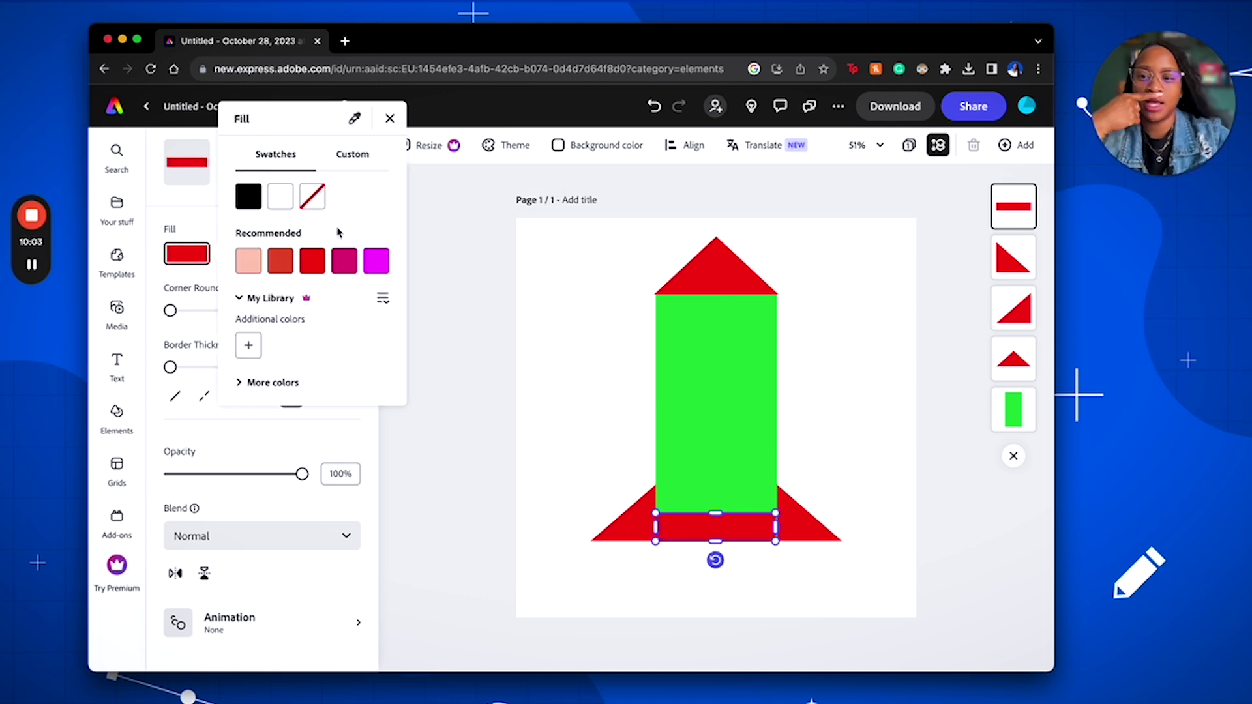
pyautogui.click(345, 156)
pyautogui.click(321, 192)
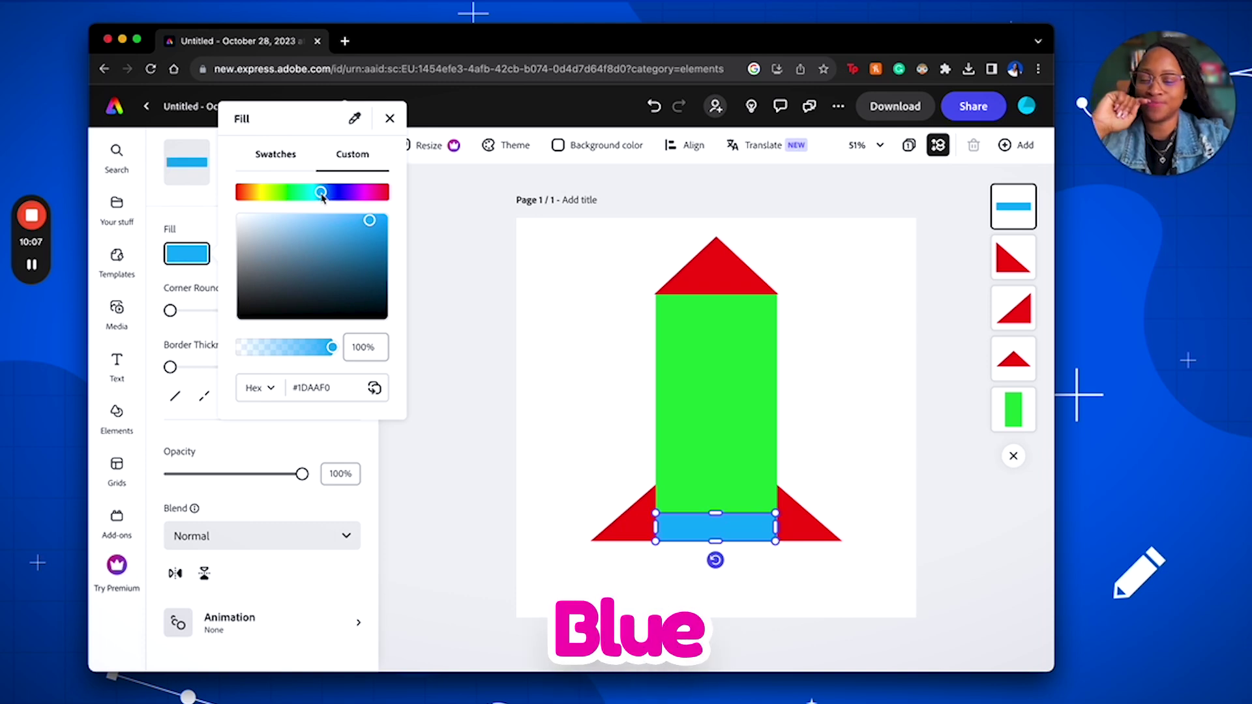
pyautogui.click(552, 261)
pyautogui.click(554, 293)
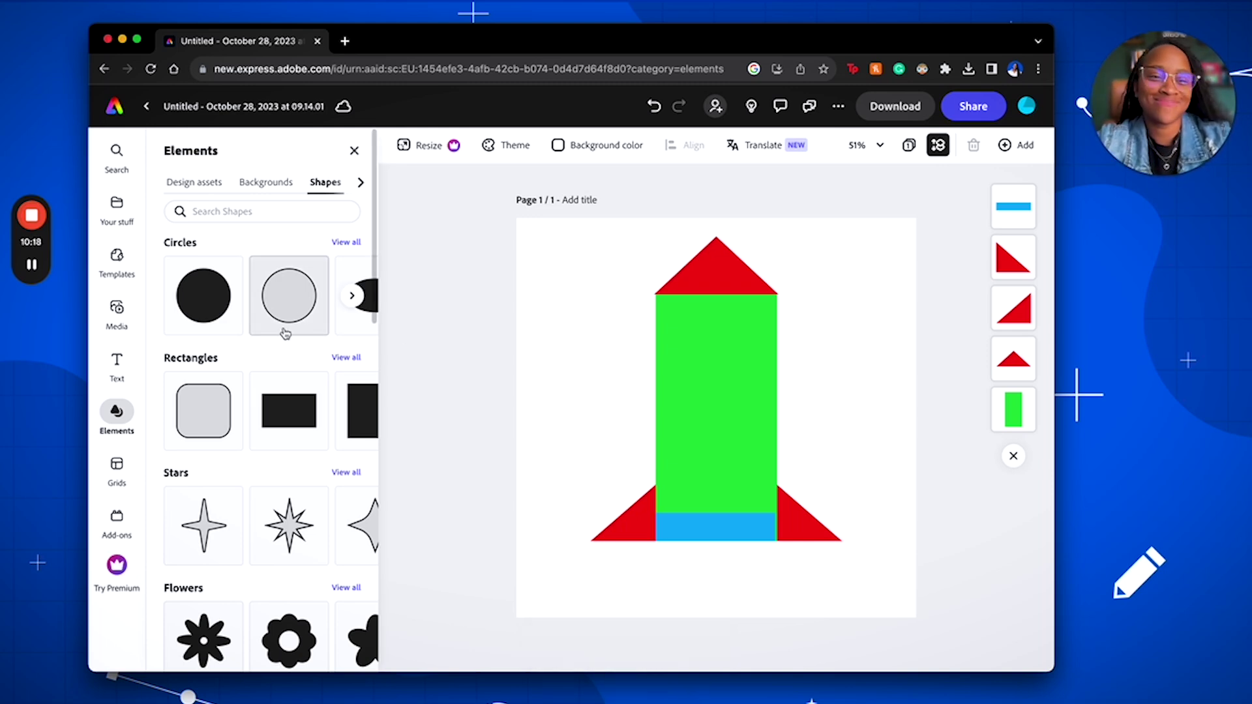
# Step: Add a solid circle, scale it to about three quarters of the green body's width, and centre it on the body's upper half
pyautogui.click(224, 295)
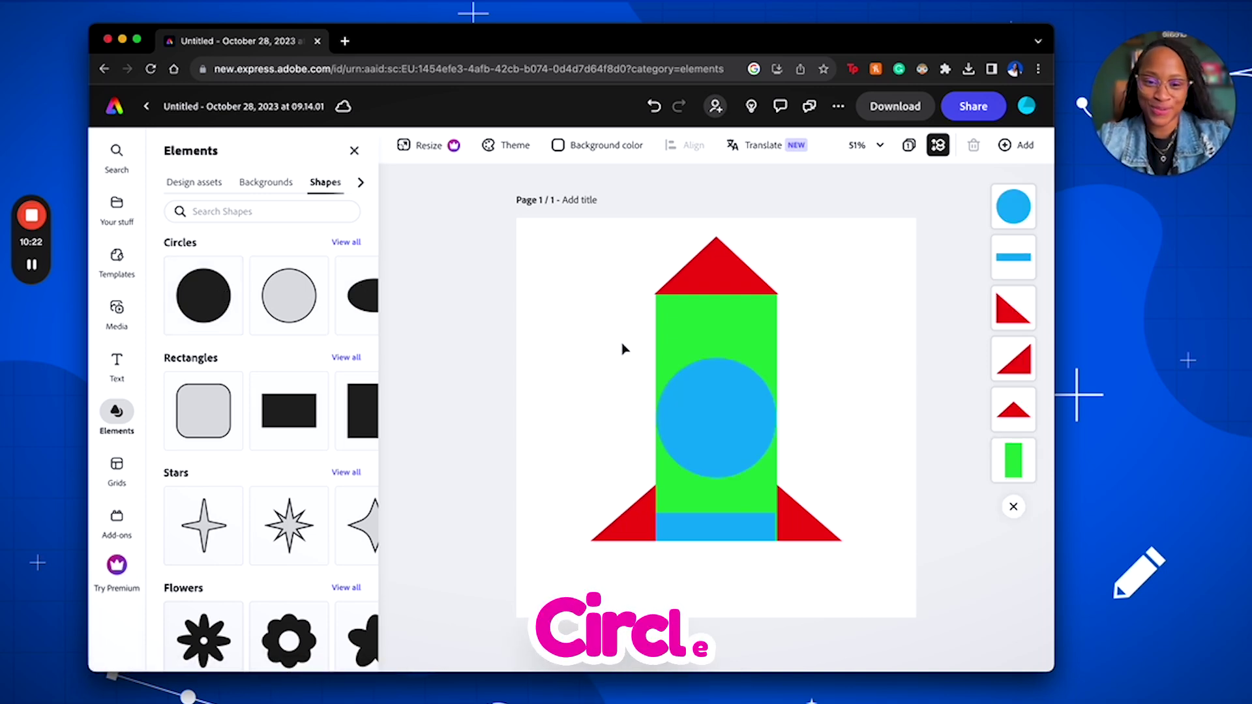
pyautogui.moveTo(776, 358); pyautogui.dragTo(747, 389)
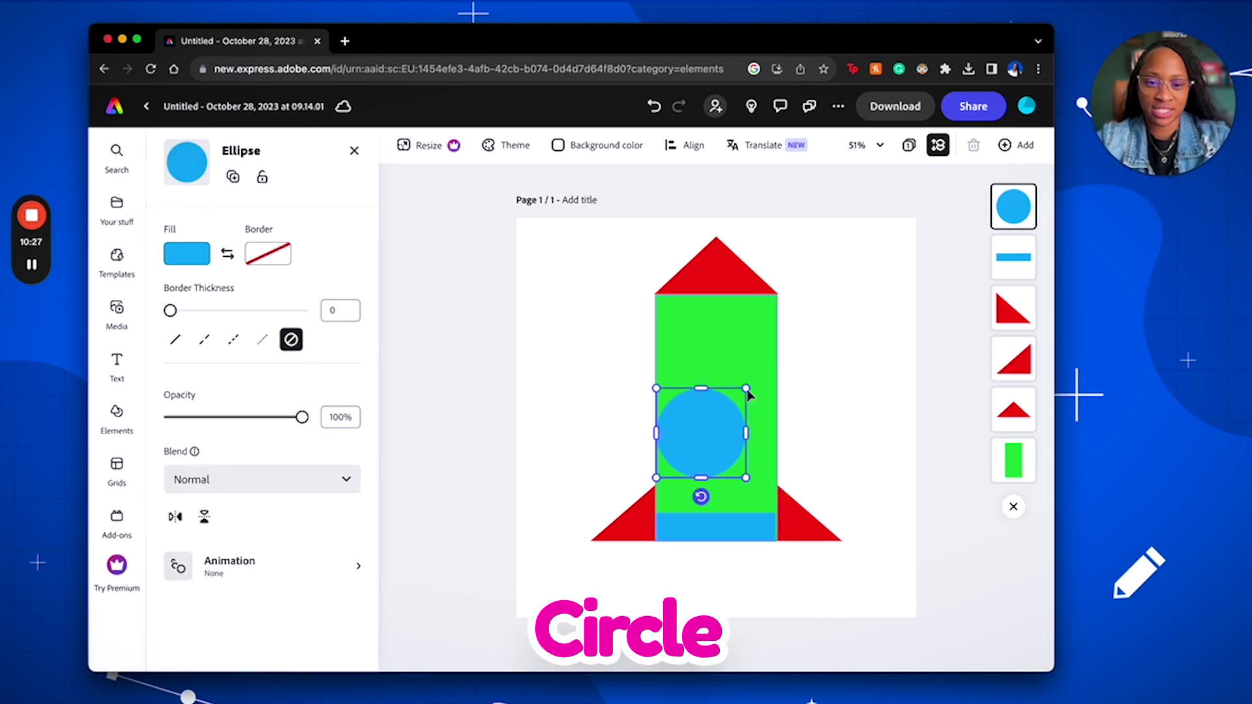
pyautogui.moveTo(702, 452); pyautogui.dragTo(719, 390)
pyautogui.moveTo(718, 386); pyautogui.dragTo(713, 405)
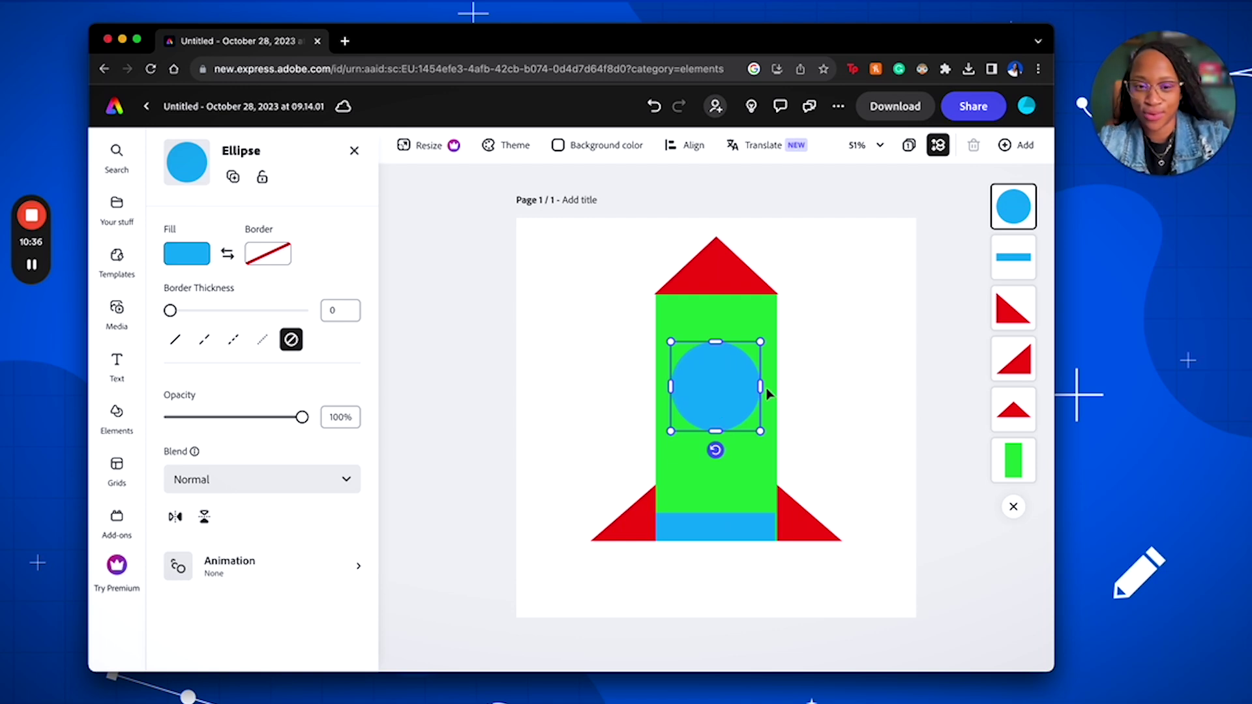
# Step: Keep the circle's blue fill and give it a solid border in a custom bright yellow-green
pyautogui.click(200, 258)
pyautogui.click(352, 155)
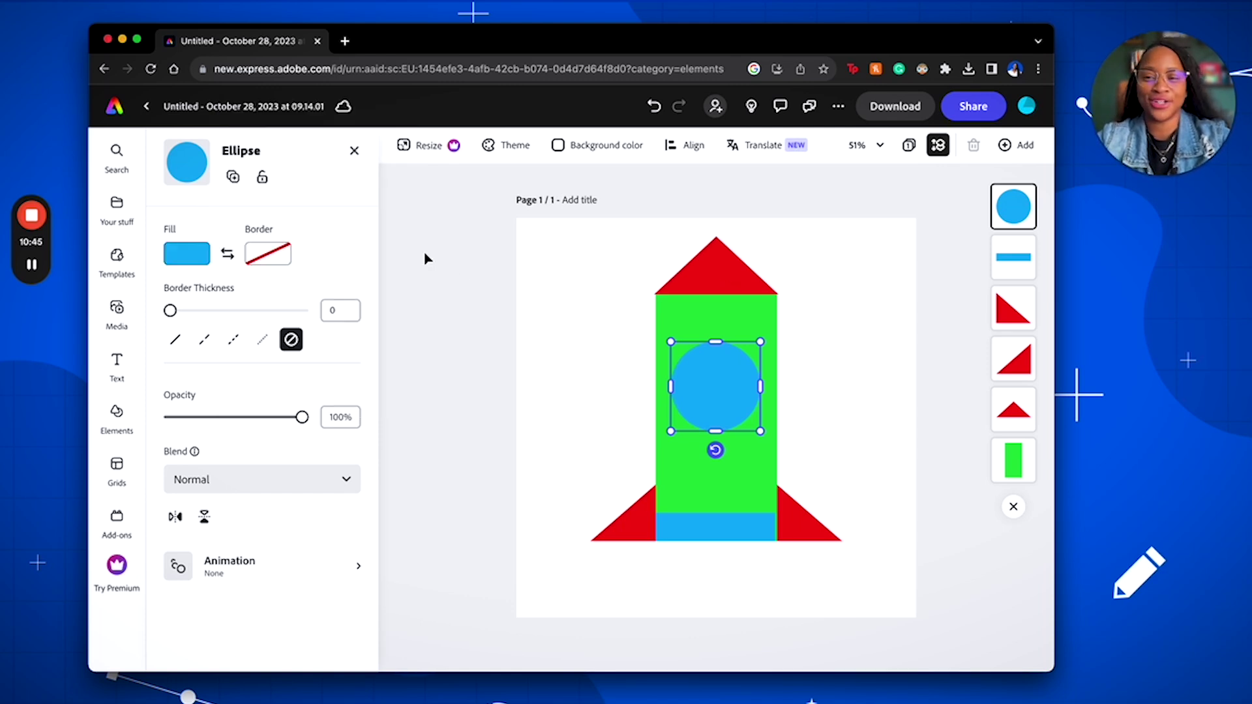
pyautogui.click(271, 261)
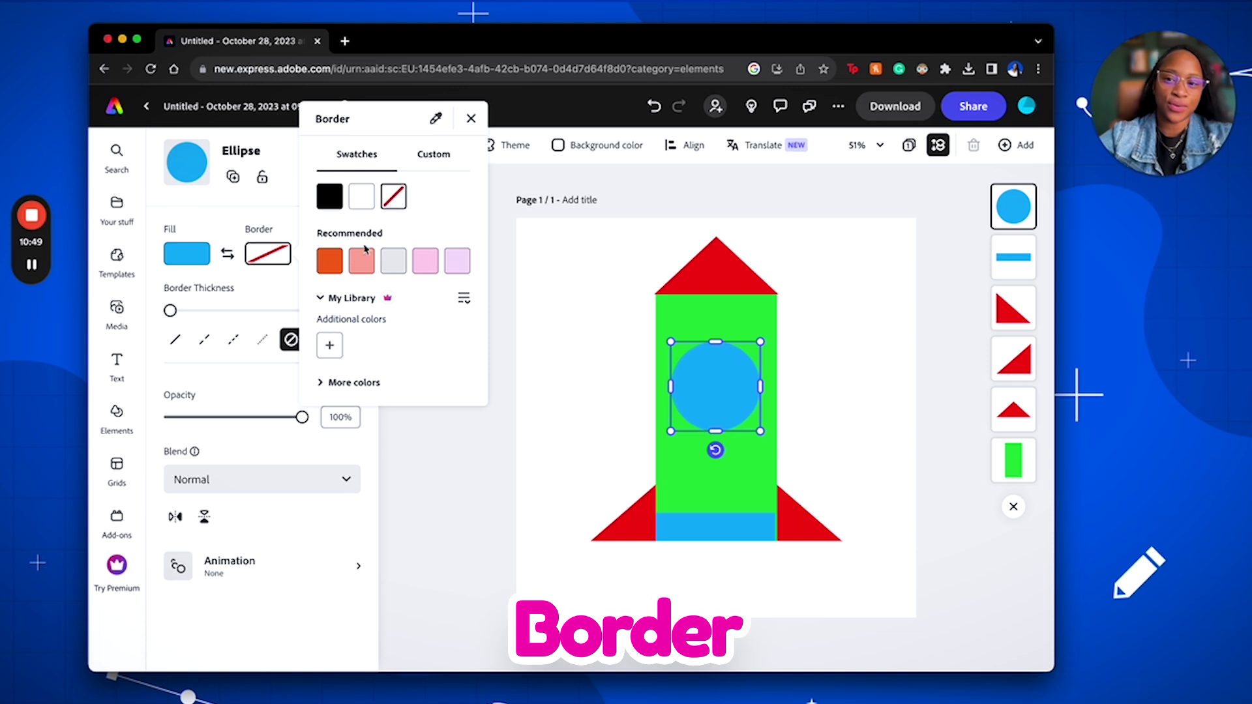
pyautogui.click(423, 155)
pyautogui.click(347, 194)
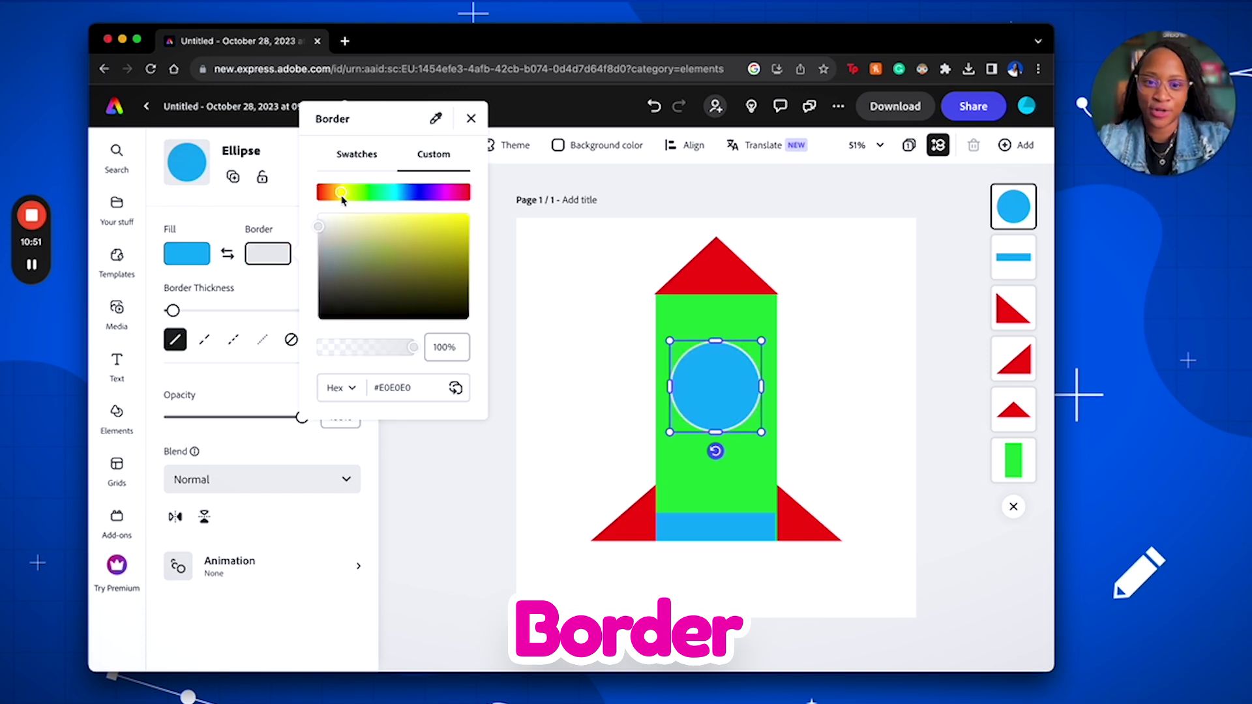
pyautogui.click(351, 195)
pyautogui.moveTo(351, 195); pyautogui.dragTo(347, 194)
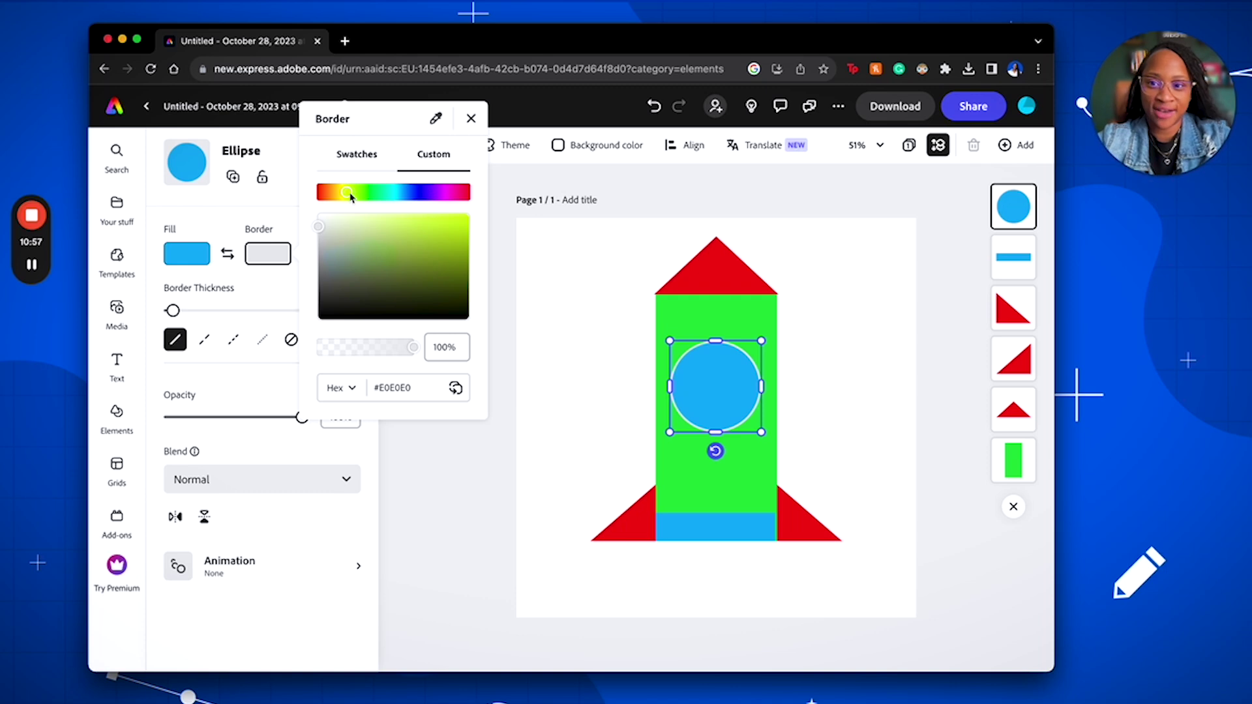
pyautogui.moveTo(330, 229); pyautogui.dragTo(452, 224)
pyautogui.click(471, 118)
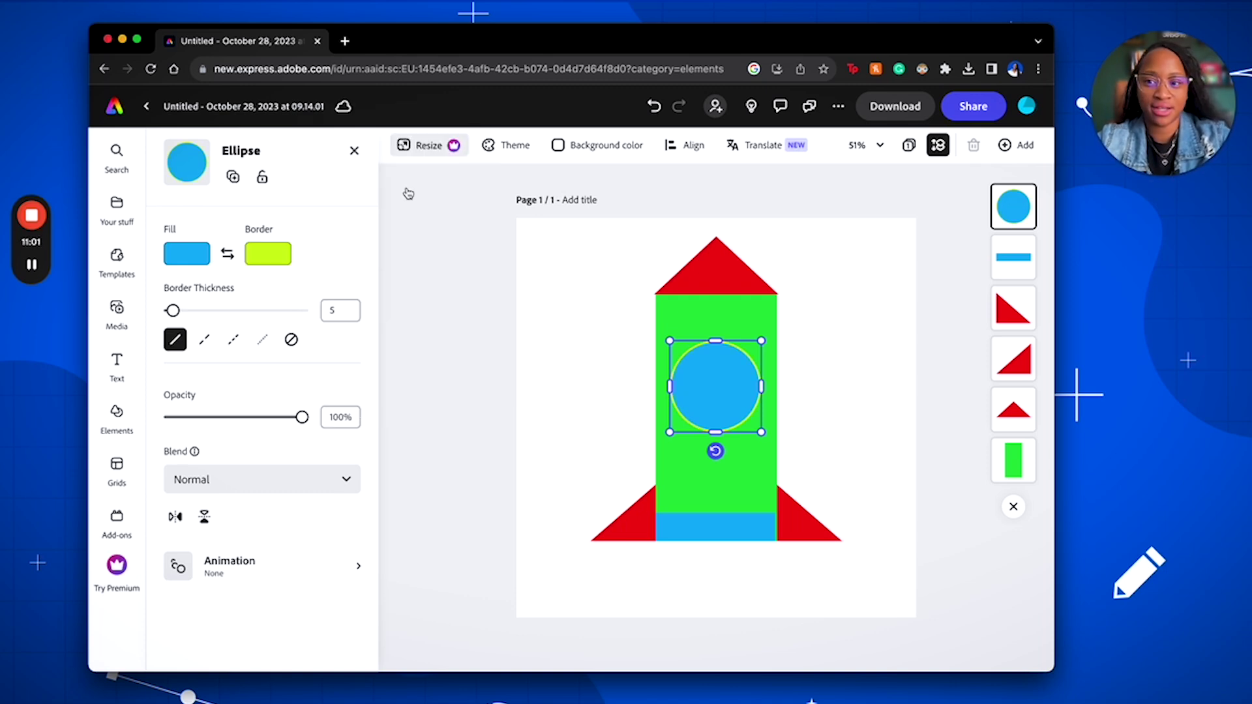
# Step: Set the circle's border thickness to 22, recentre the circle on the green body, and deselect it
pyautogui.moveTo(173, 311)
pyautogui.mouseDown()
pyautogui.moveTo(294, 311)
pyautogui.moveTo(163, 307)
pyautogui.moveTo(179, 302)
pyautogui.mouseUp()
pyautogui.moveTo(732, 390); pyautogui.dragTo(744, 386)
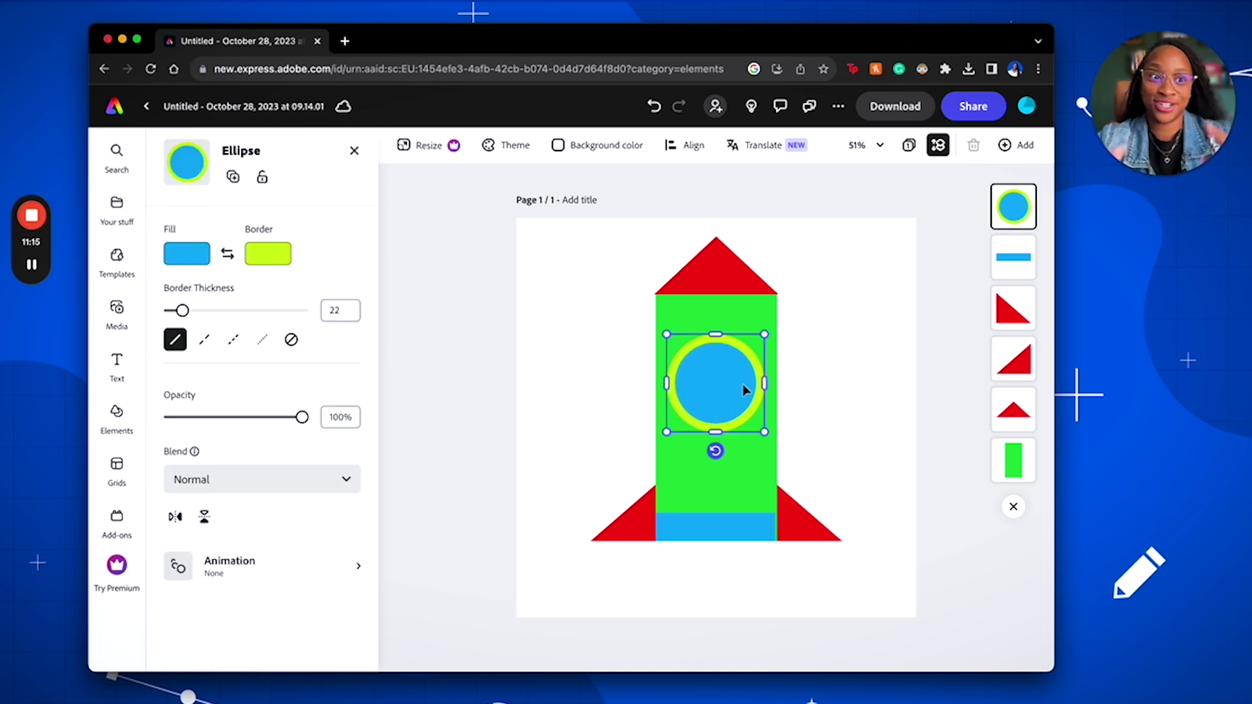
pyautogui.click(829, 375)
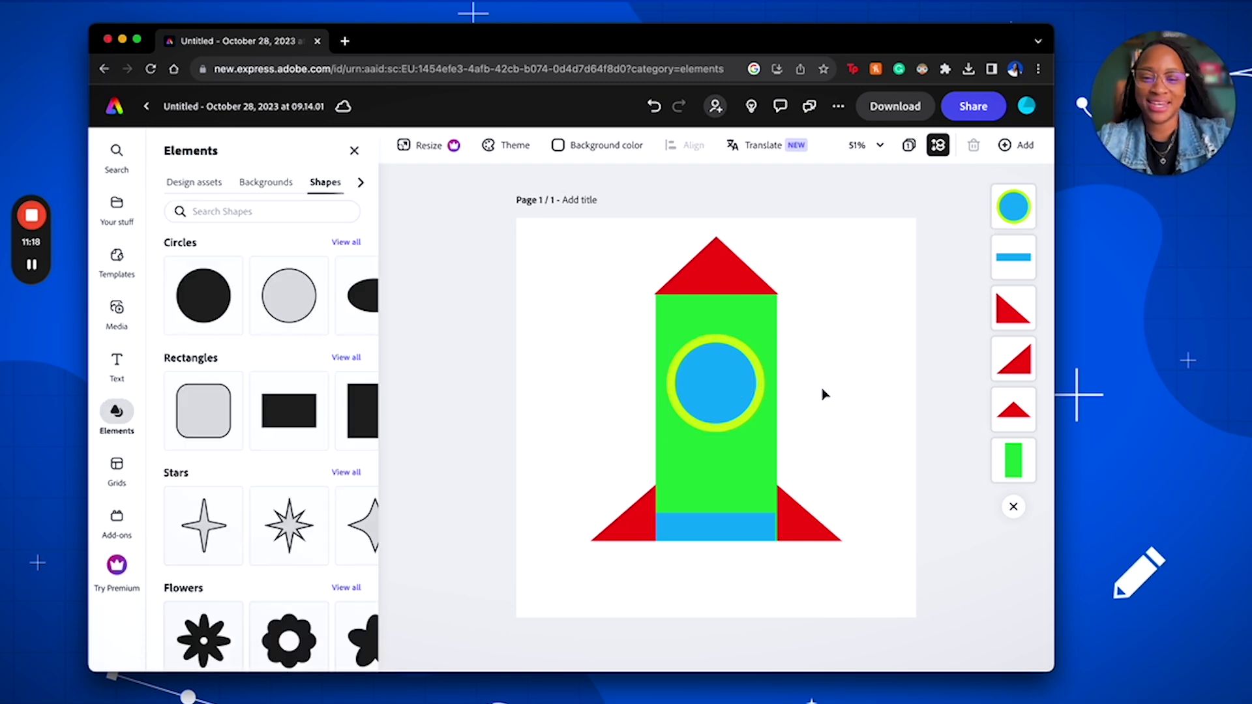
# Step: Find the full Triangles collection among the shapes and add the solid equilateral triangle to the page
pyautogui.scroll(-5, 329, 599)
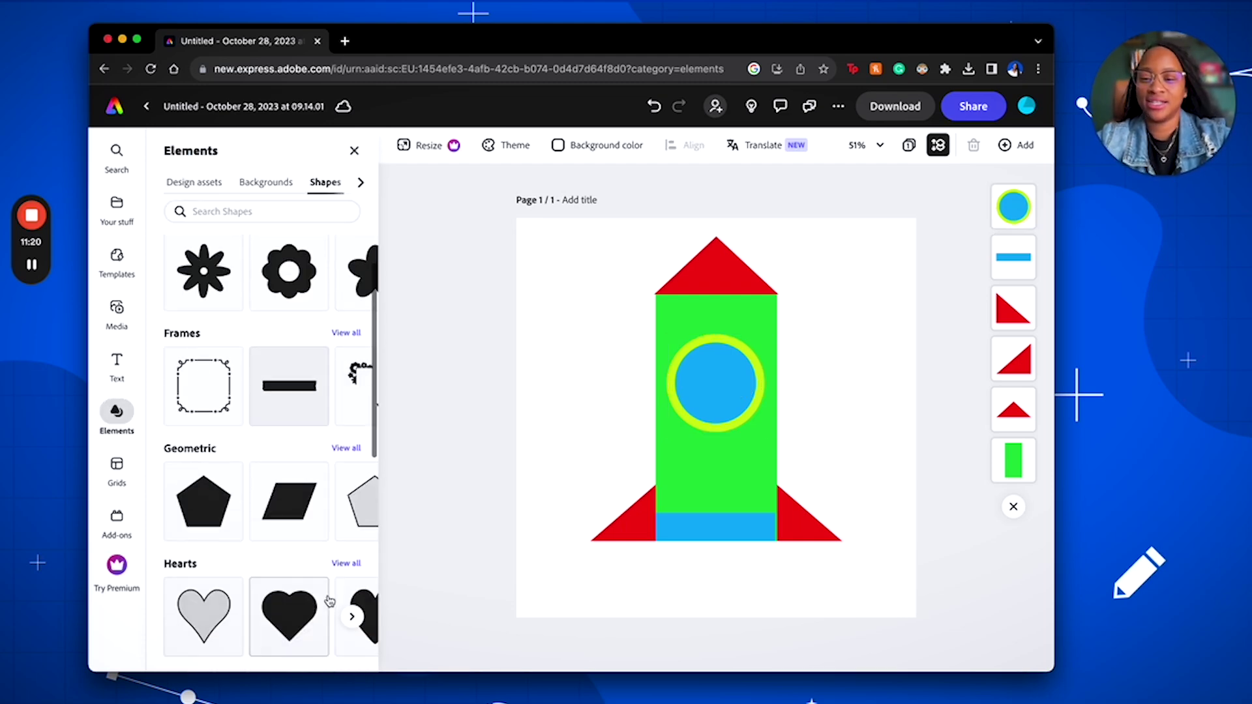
pyautogui.scroll(-5, 329, 599)
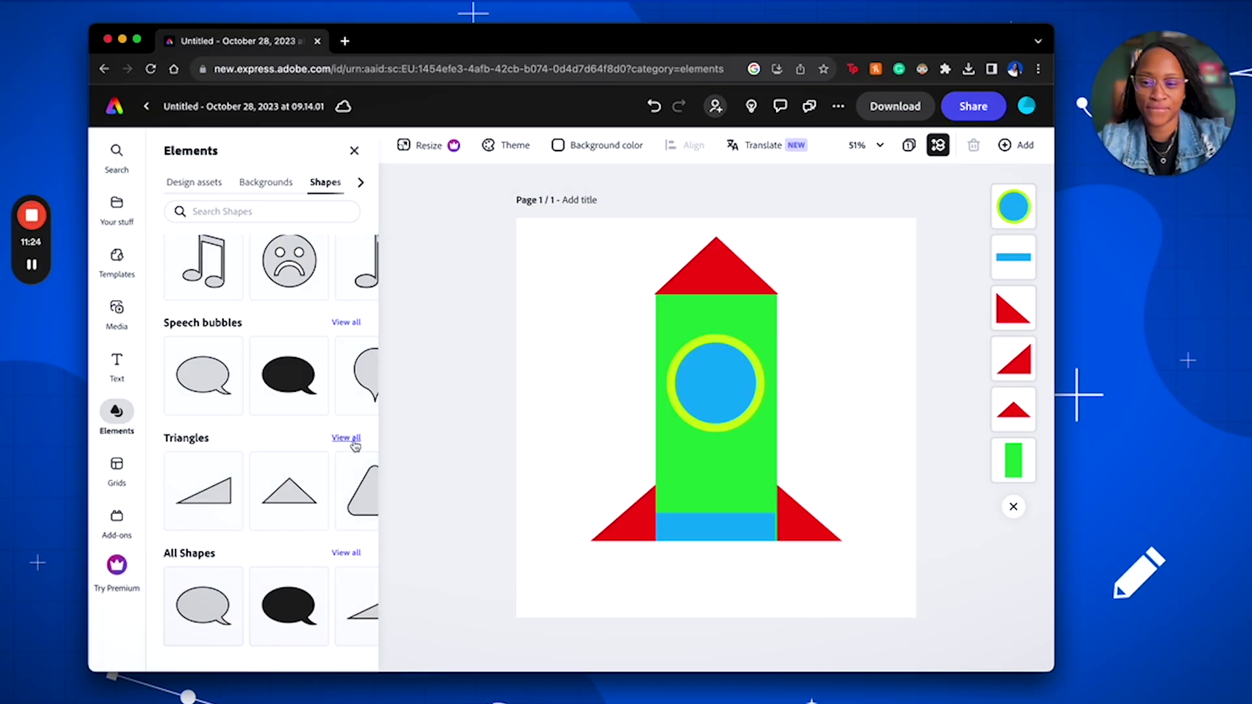
pyautogui.click(346, 438)
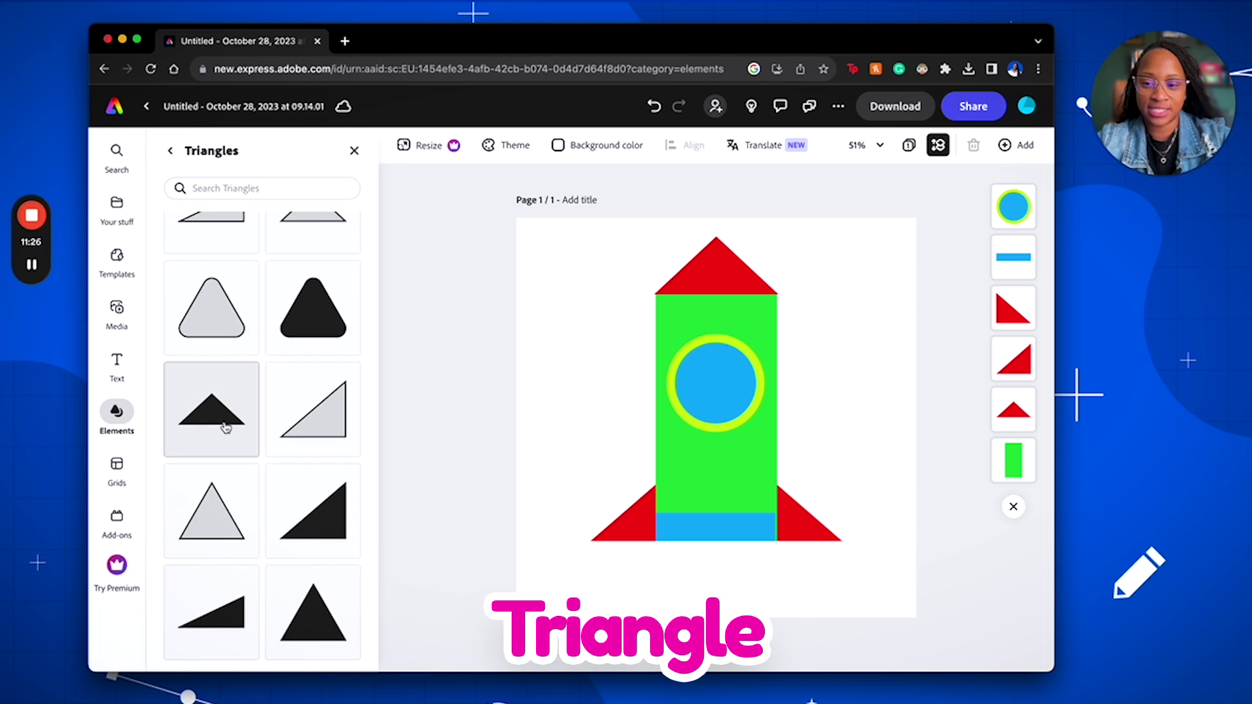
pyautogui.click(297, 629)
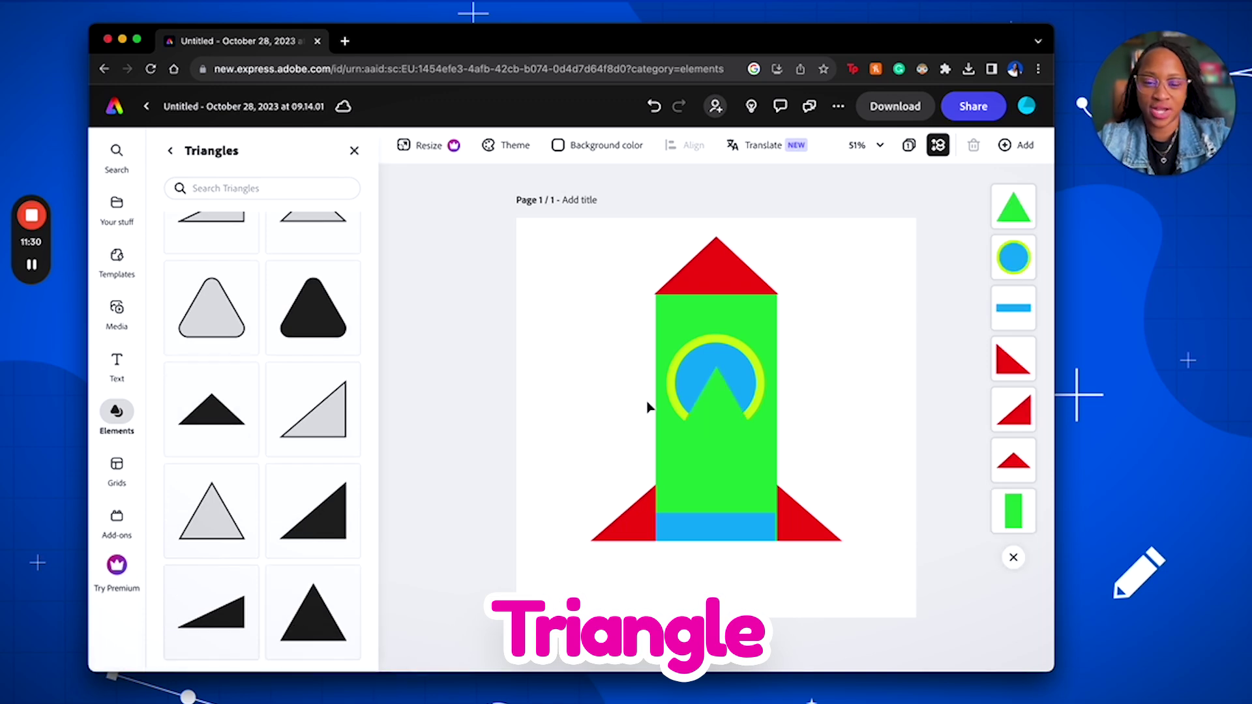
# Step: Fill the new equilateral triangle with the custom orange #F77B0F
pyautogui.click(721, 416)
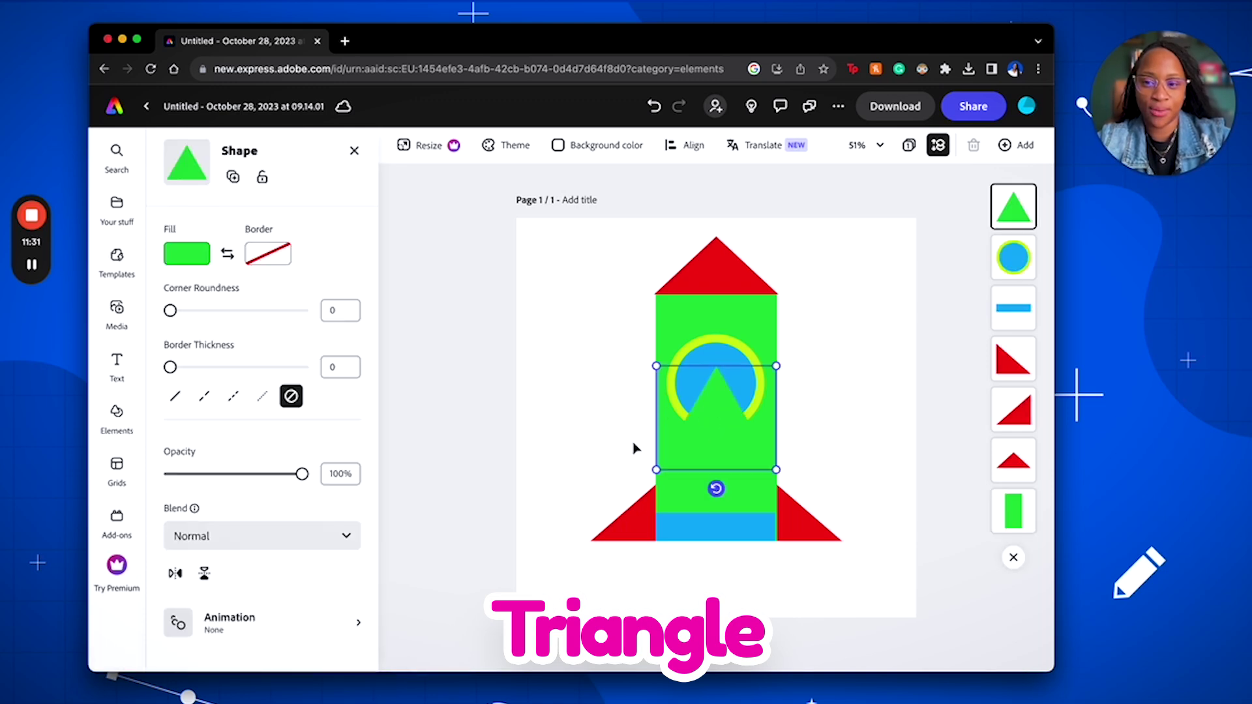
pyautogui.click(199, 265)
pyautogui.click(362, 156)
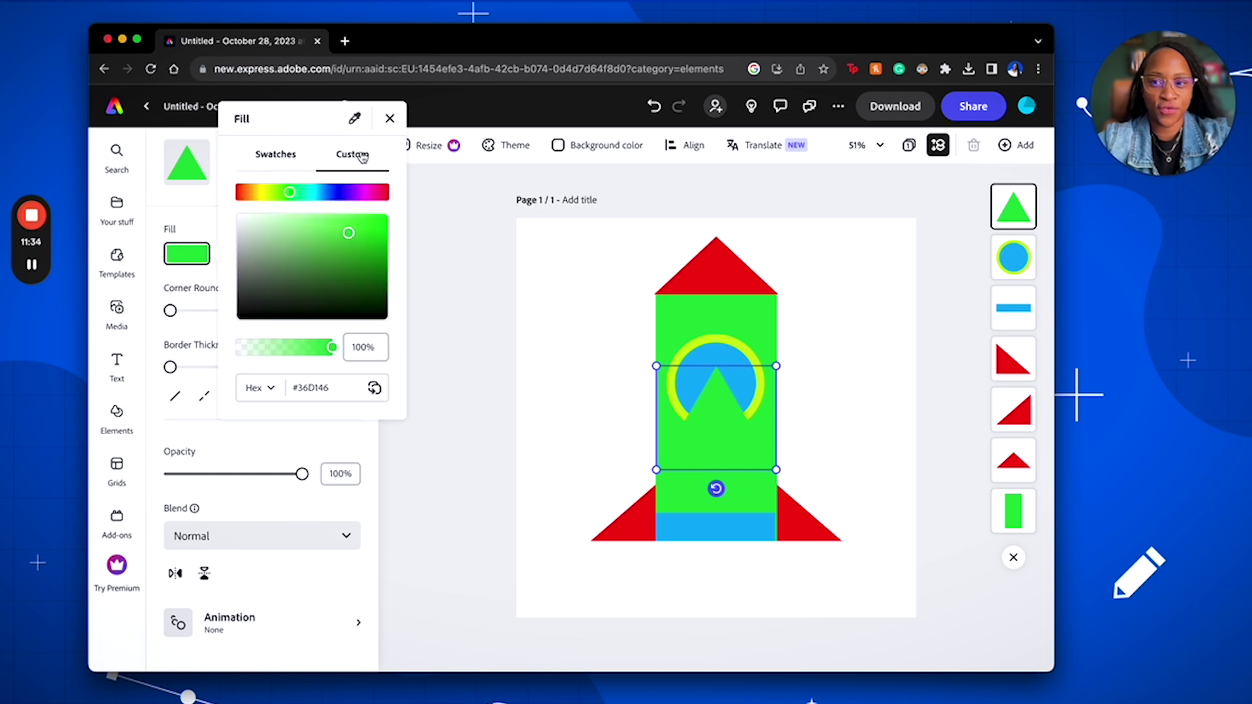
pyautogui.moveTo(262, 192); pyautogui.dragTo(253, 192)
pyautogui.moveTo(375, 235); pyautogui.dragTo(383, 216)
pyautogui.moveTo(253, 192); pyautogui.dragTo(249, 185)
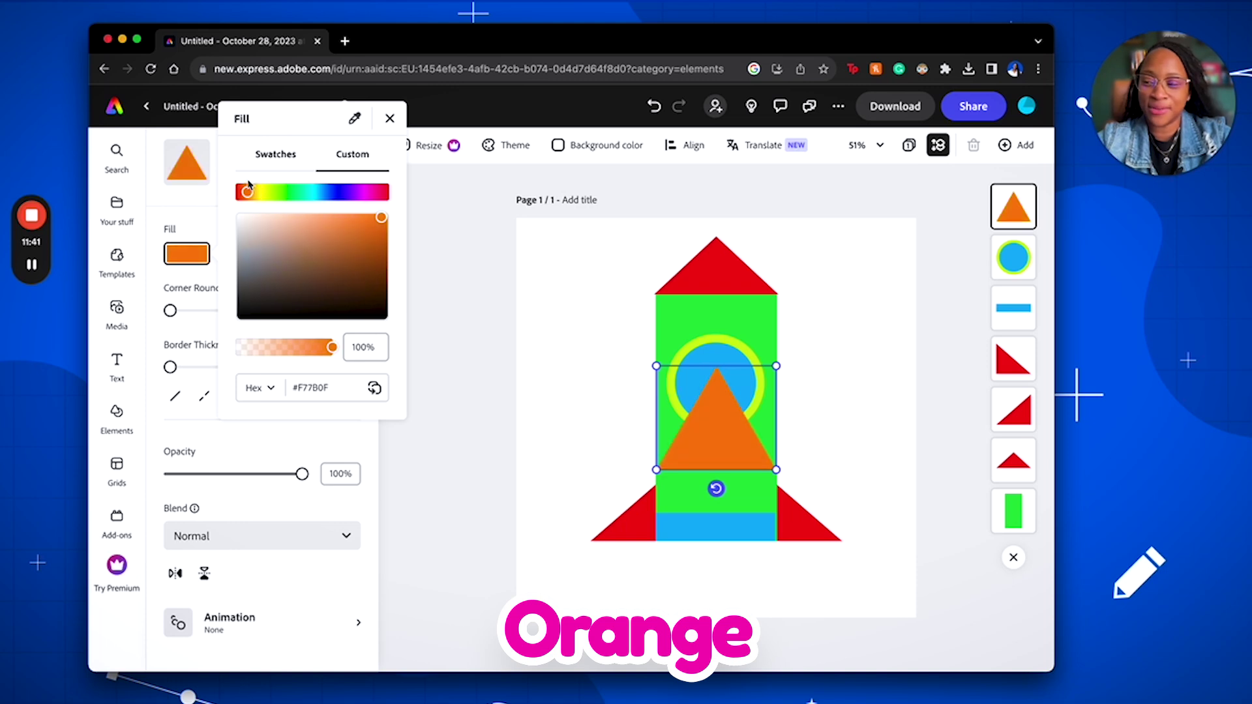
# Step: Shrink the orange triangle to under half the body's width, turn it upside down, and fit it beneath the left end of the blue base band
pyautogui.click(390, 118)
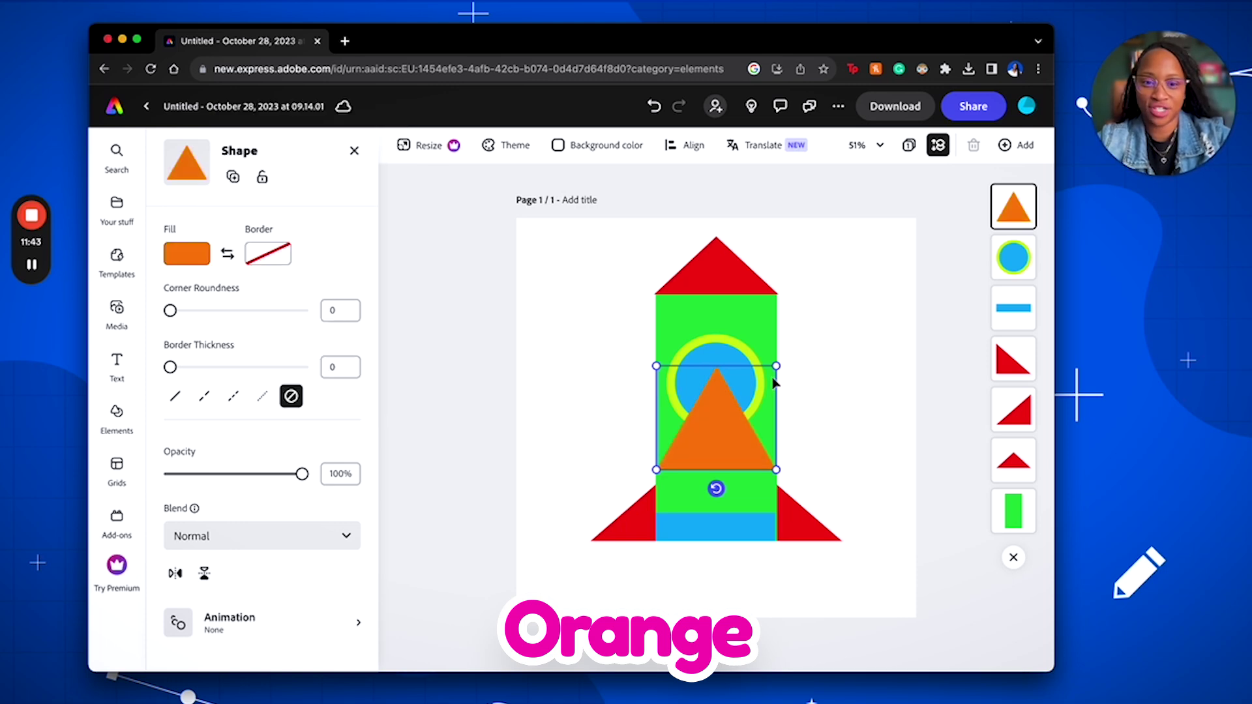
pyautogui.moveTo(774, 367); pyautogui.dragTo(698, 528)
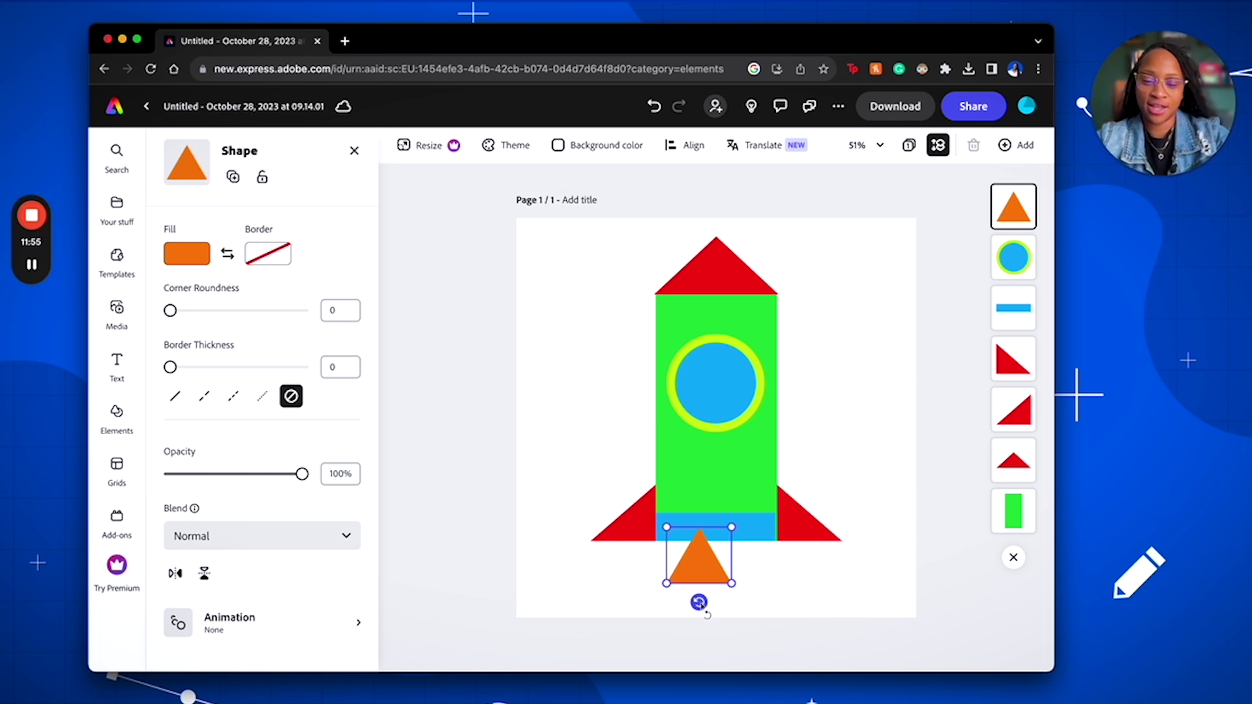
pyautogui.moveTo(698, 603); pyautogui.dragTo(658, 579)
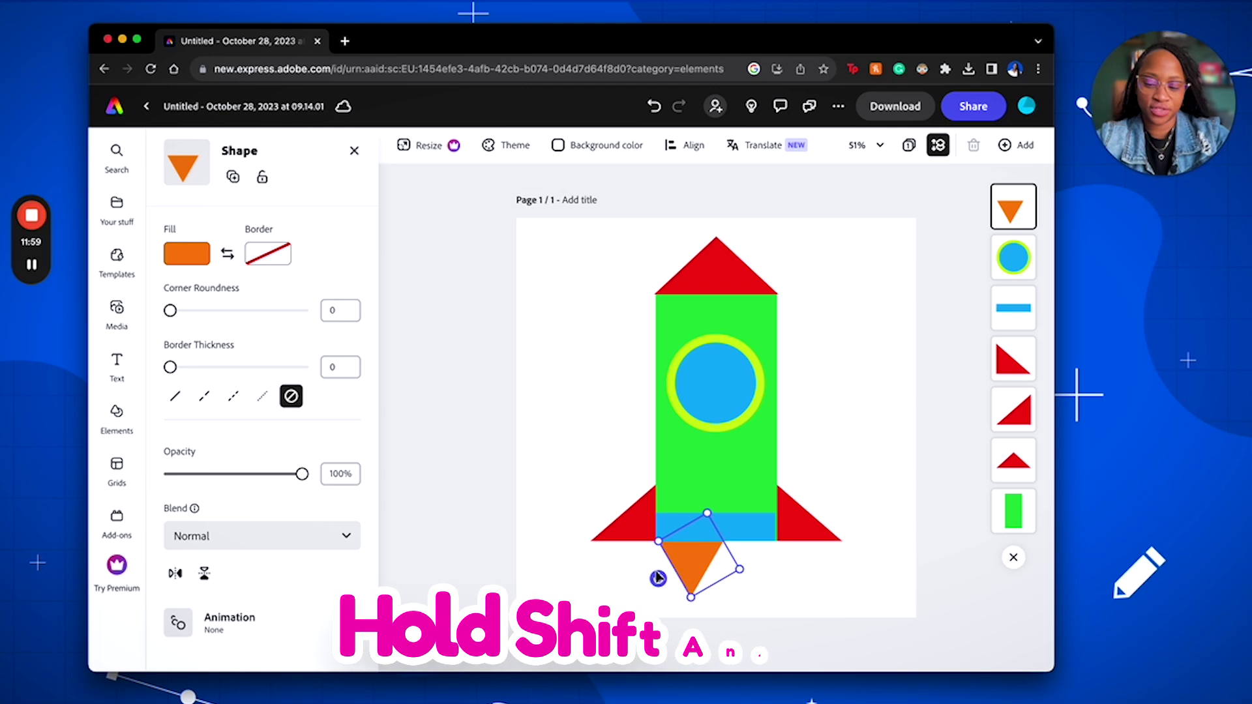
pyautogui.moveTo(660, 578); pyautogui.dragTo(695, 510)
pyautogui.moveTo(711, 552); pyautogui.dragTo(701, 562)
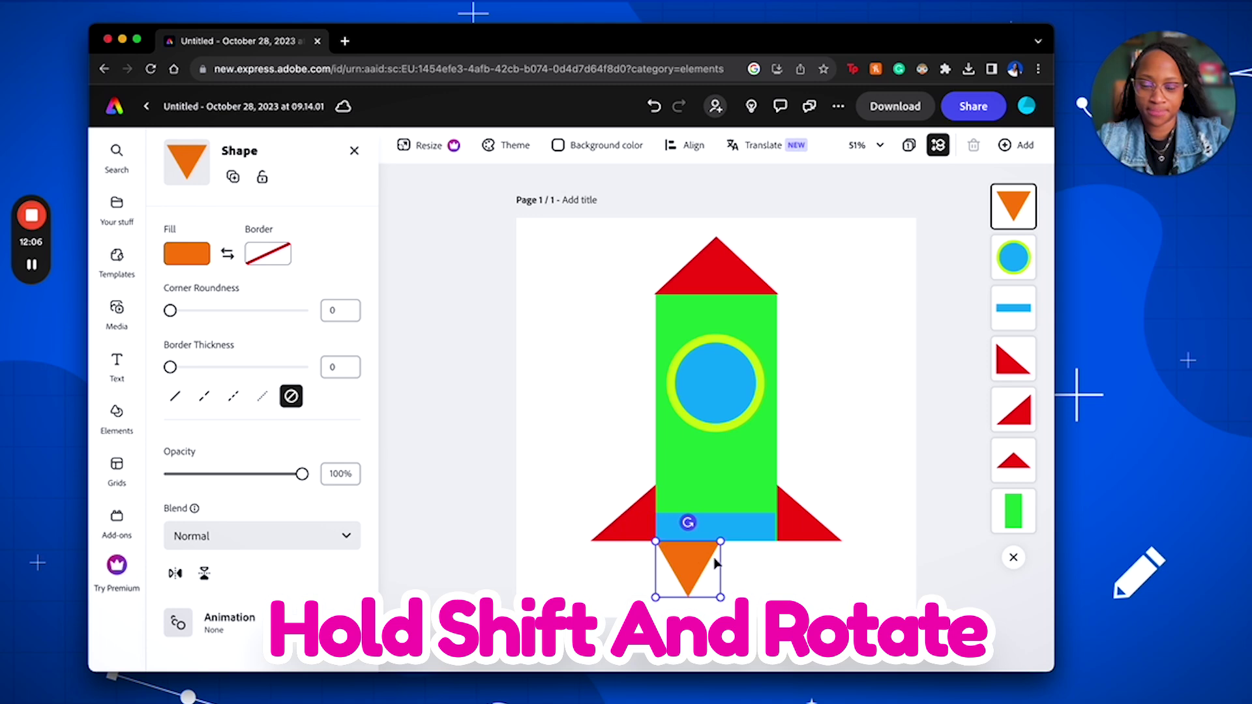
pyautogui.moveTo(720, 597); pyautogui.dragTo(702, 594)
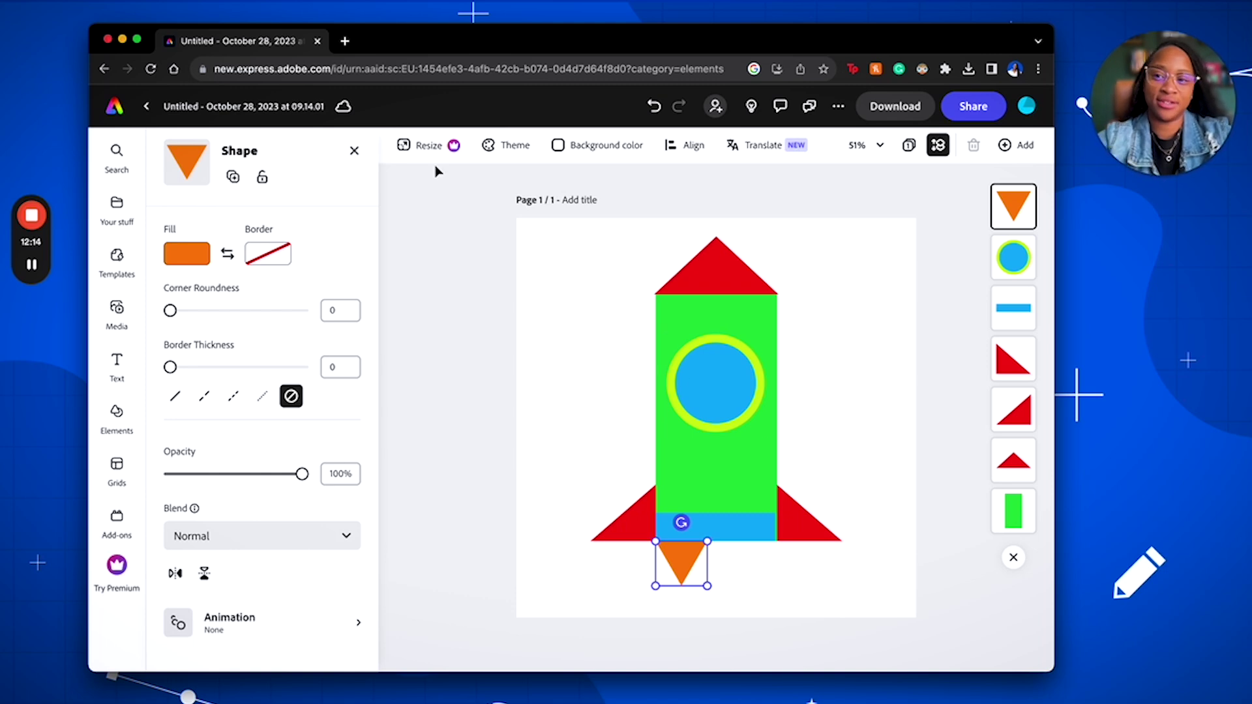
# Step: Duplicate the inverted orange triangle twice, line the copies up side by side to span the rocket's base, and deselect
pyautogui.click(233, 177)
pyautogui.moveTo(713, 576); pyautogui.dragTo(730, 558)
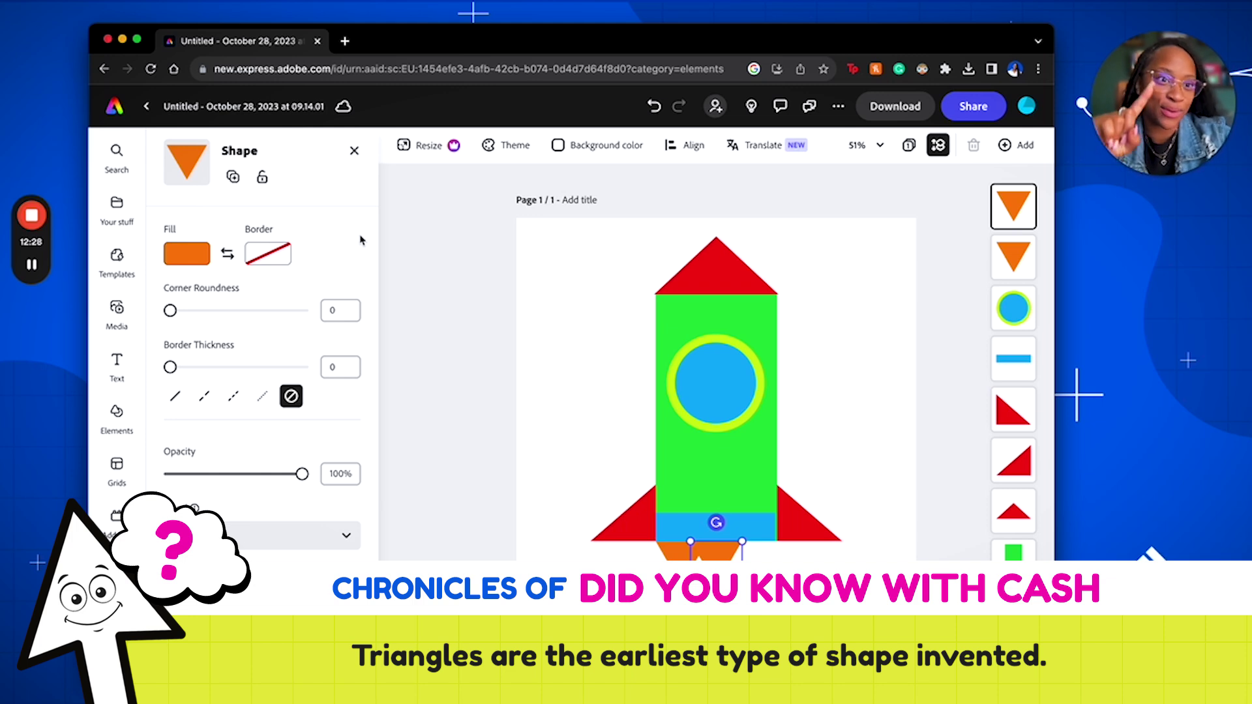
pyautogui.click(234, 177)
pyautogui.moveTo(741, 576); pyautogui.dragTo(756, 559)
pyautogui.click(870, 421)
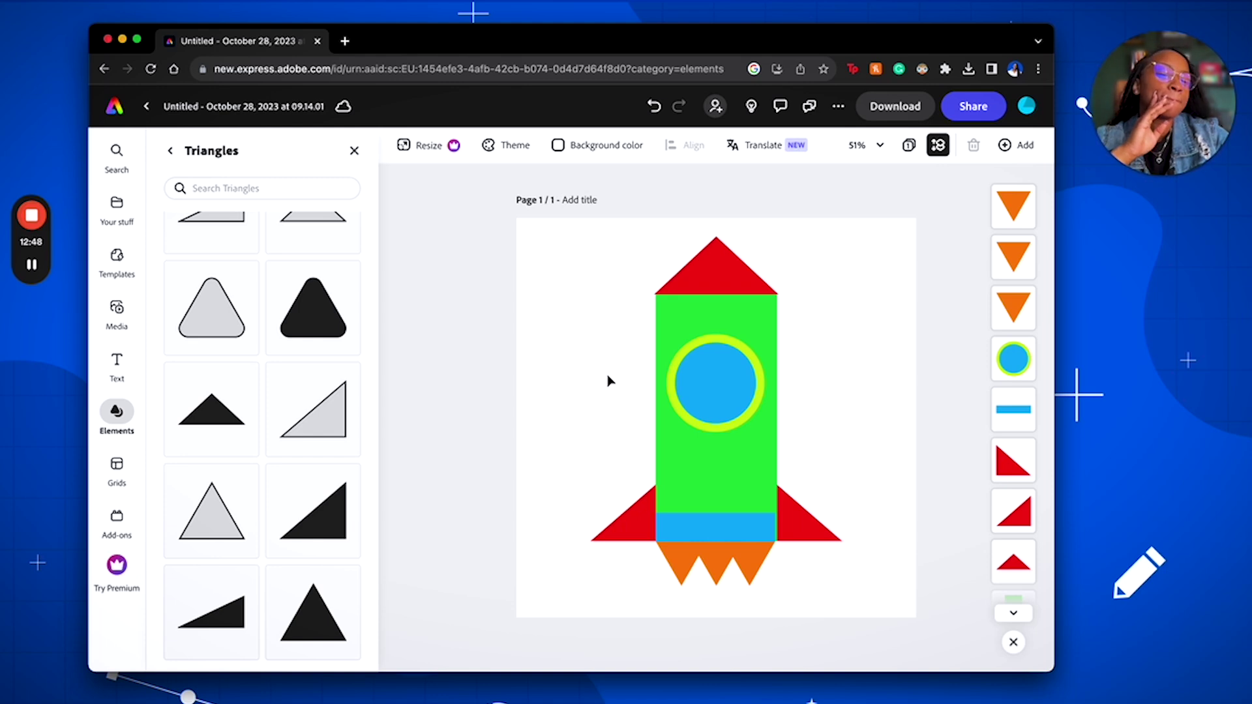
# Step: Add another solid equilateral triangle, shrink it to flame size, turn it upside down, and centre it over the top edge of the blue band
pyautogui.scroll(2, 277, 532)
pyautogui.scroll(-2, 282, 561)
pyautogui.click(282, 567)
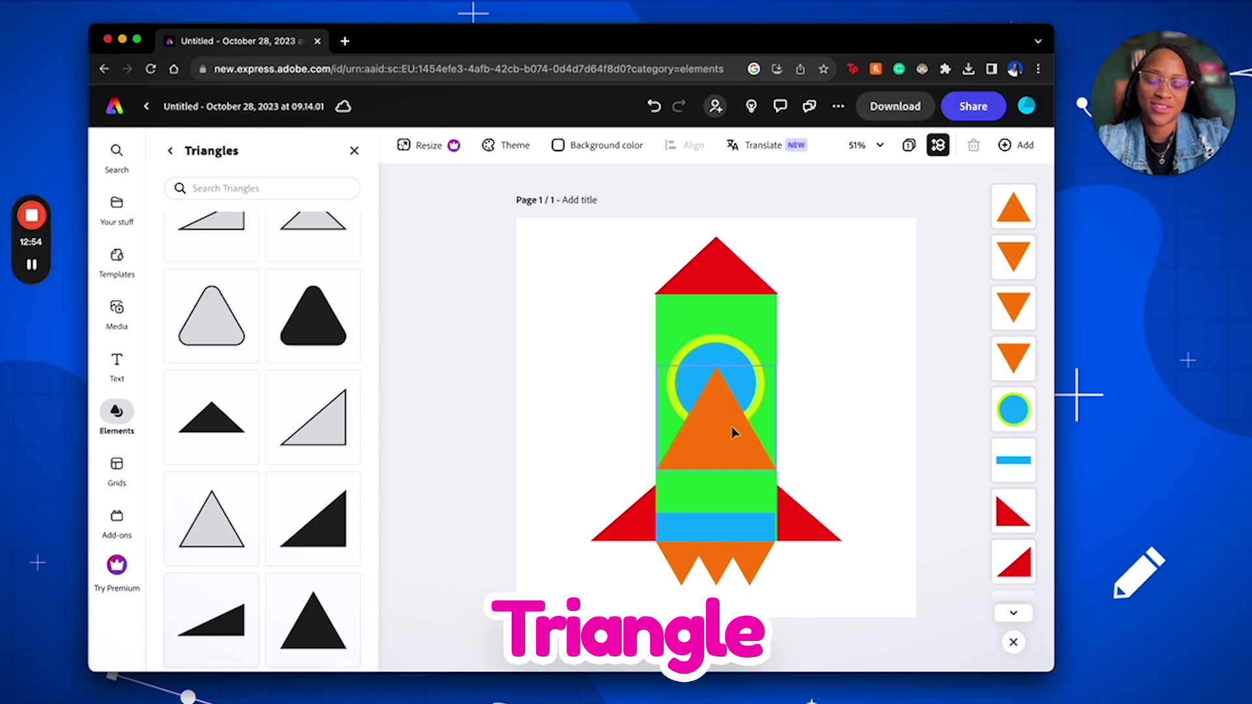
pyautogui.moveTo(776, 366); pyautogui.dragTo(707, 425)
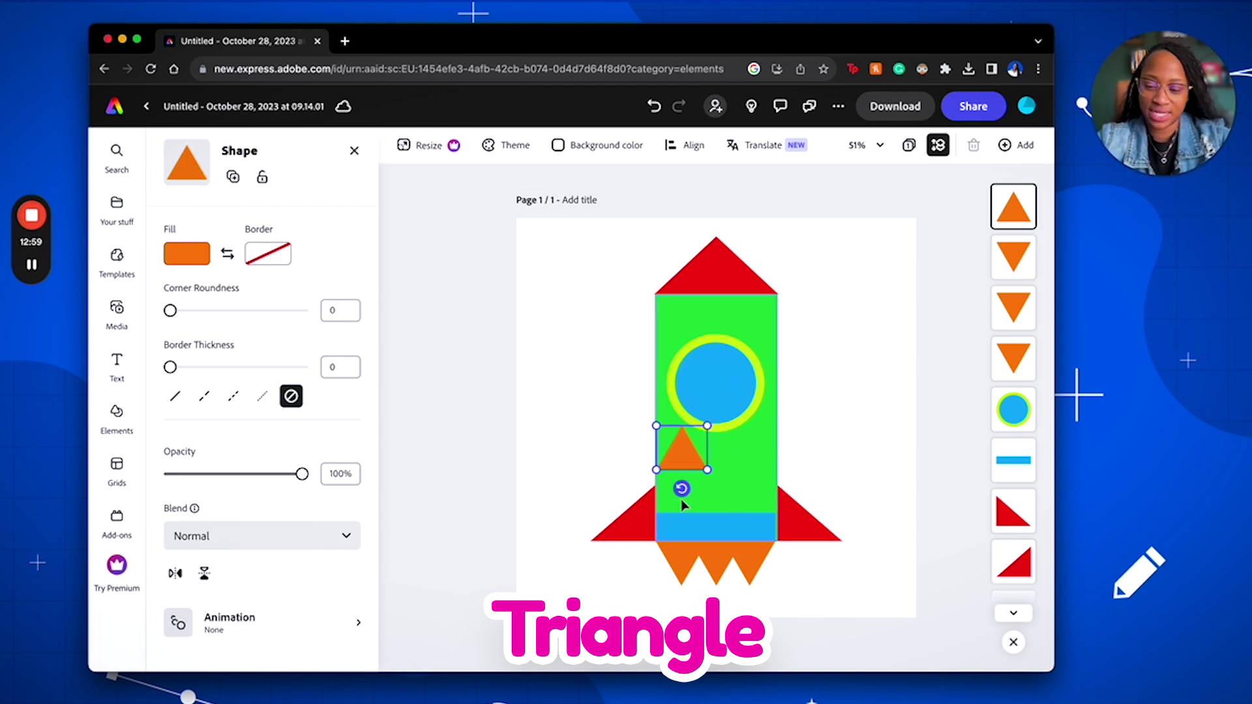
pyautogui.moveTo(690, 500); pyautogui.dragTo(716, 512)
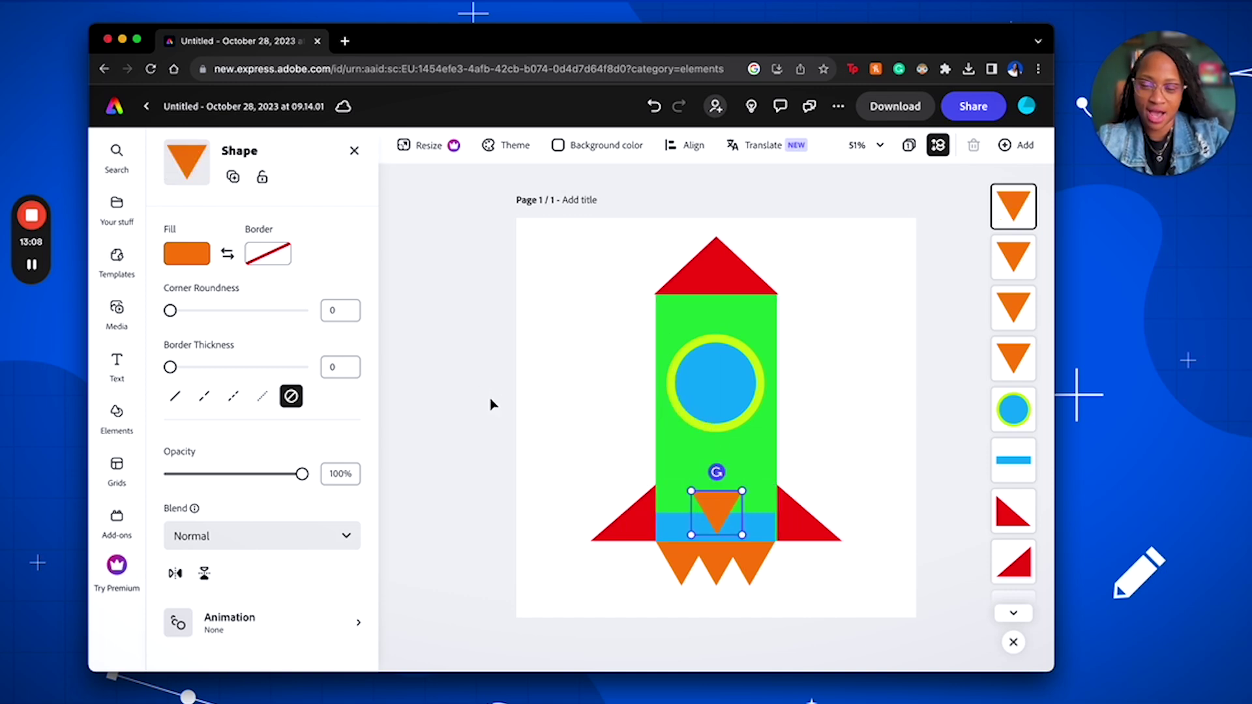
# Step: Fill the new inverted triangle with the bright red recommended swatch and deselect it
pyautogui.click(195, 256)
pyautogui.click(376, 261)
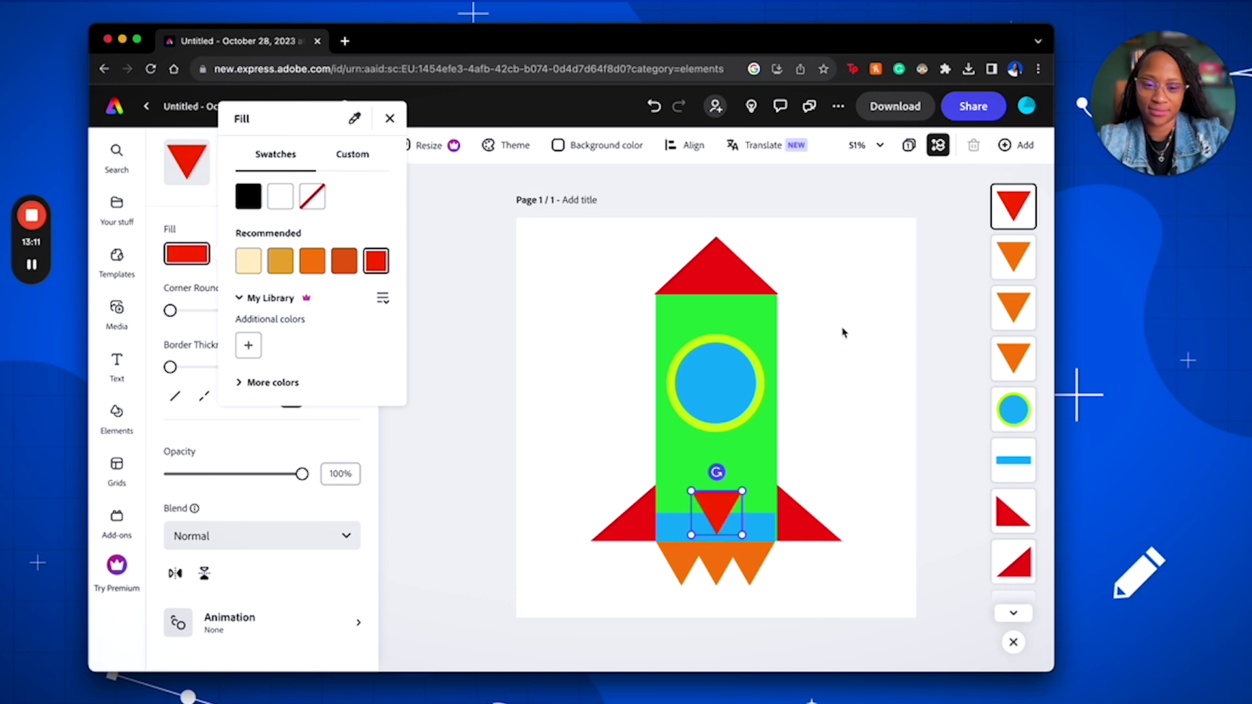
pyautogui.click(832, 484)
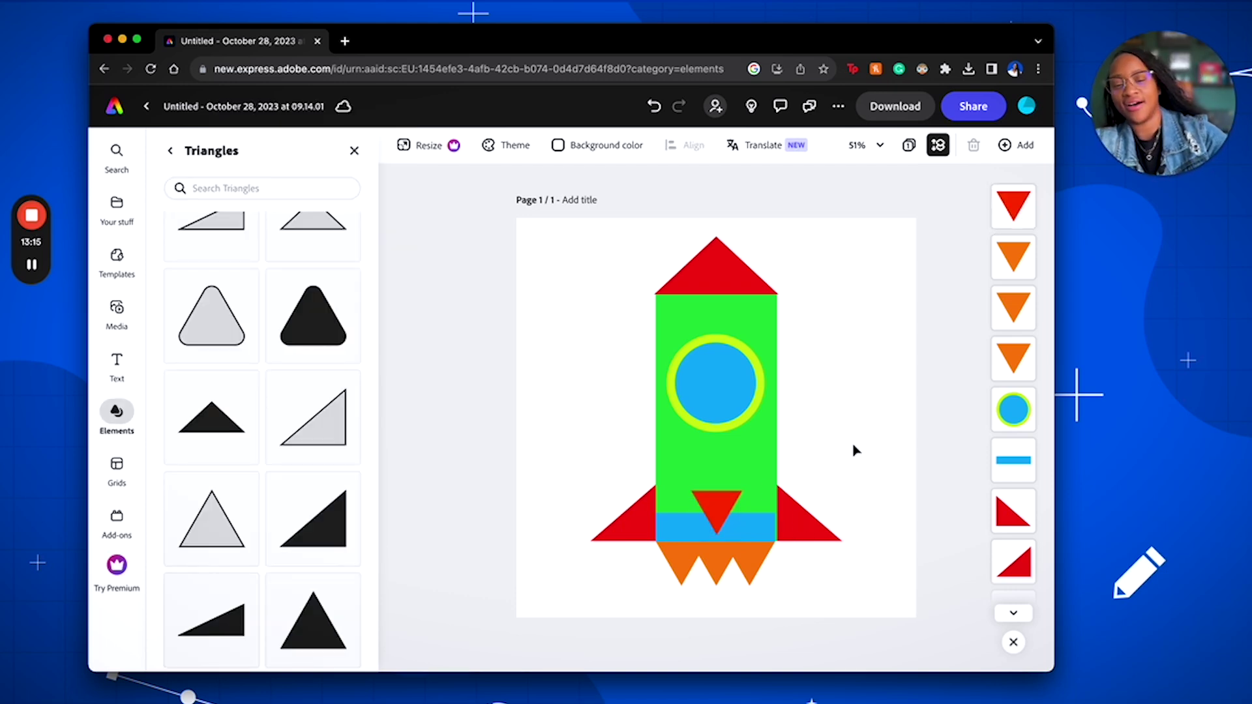